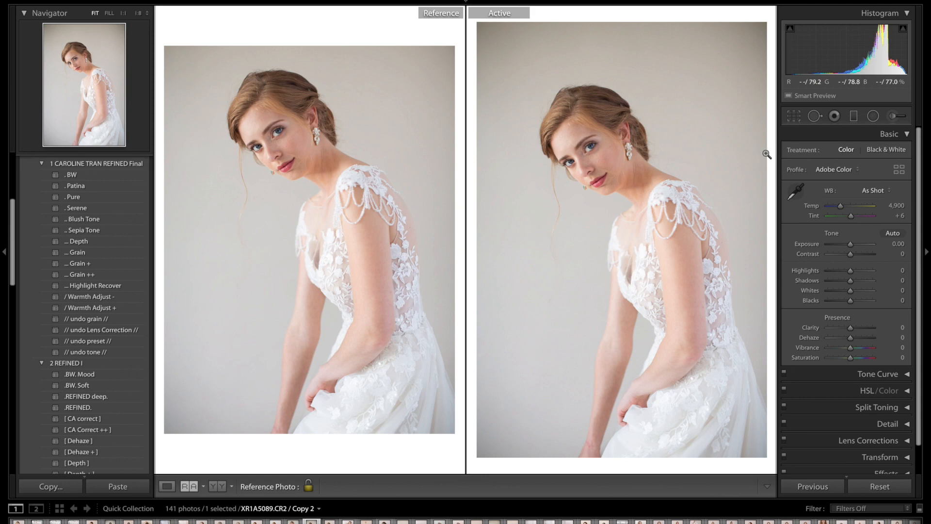
Crop the active bride portrait to 4 x 3, trimming mostly the empty space above her head, and return to Reference view.
left_click(794, 116)
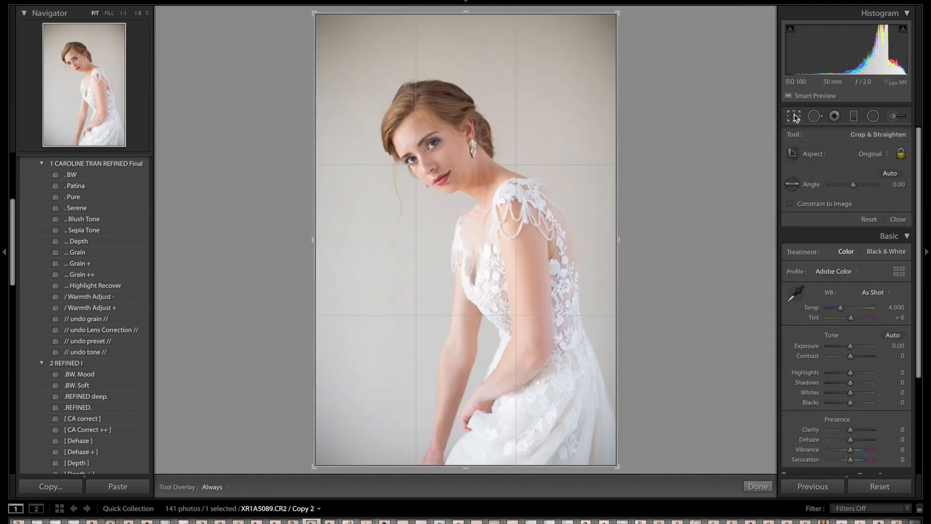
left_click(865, 156)
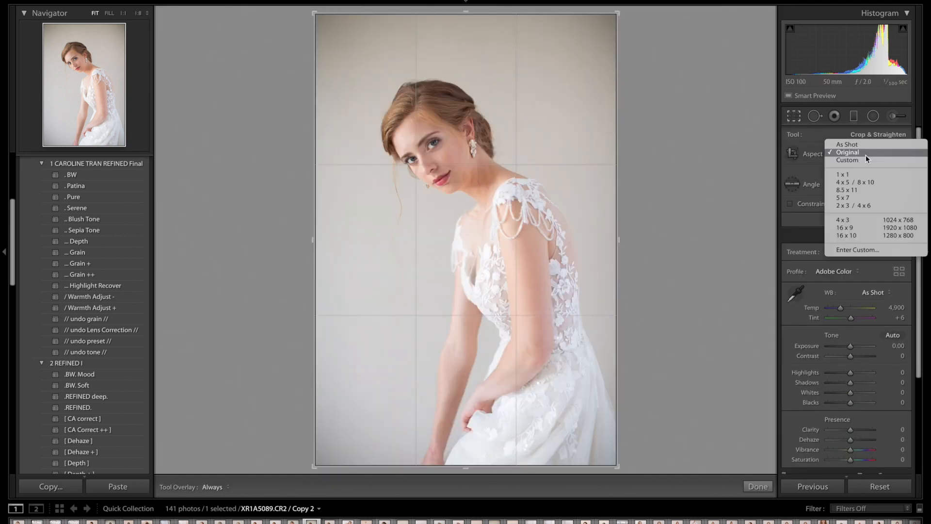
left_click(849, 221)
left_click_drag(547, 298, 545, 282)
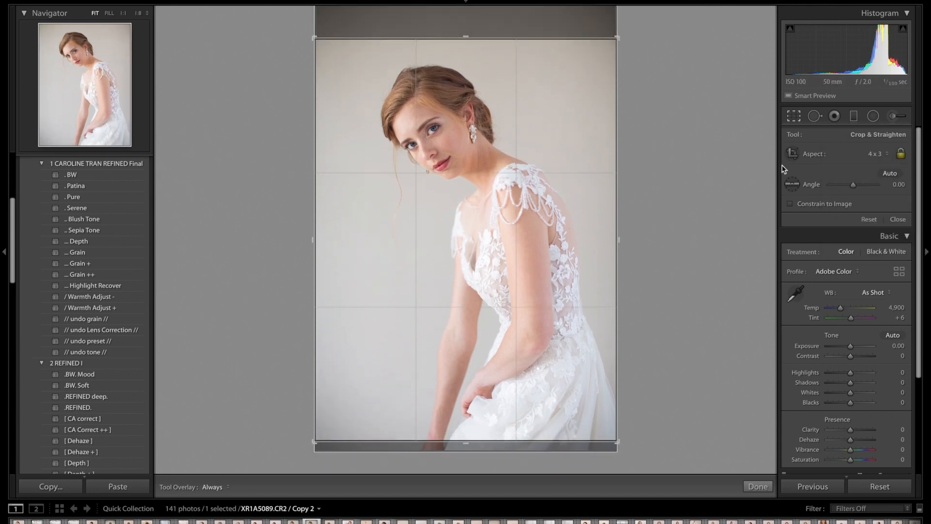
left_click(793, 116)
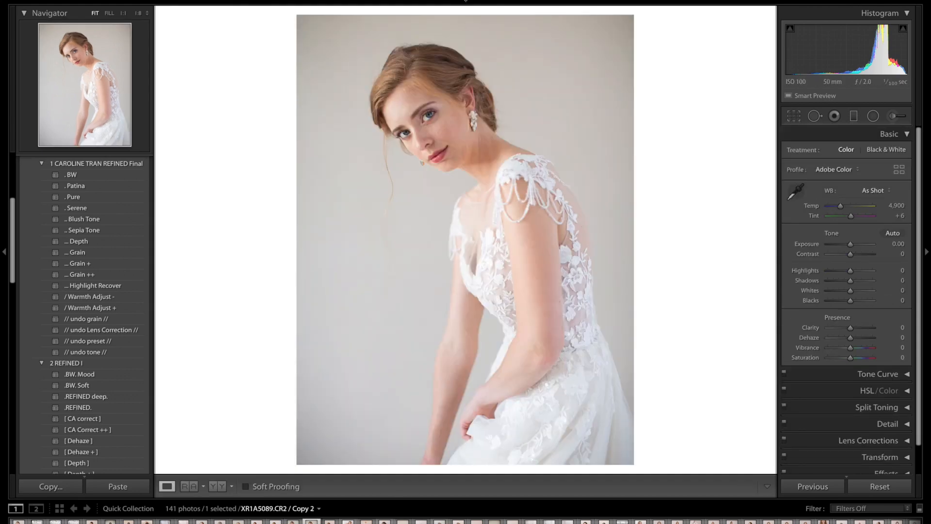
left_click(190, 486)
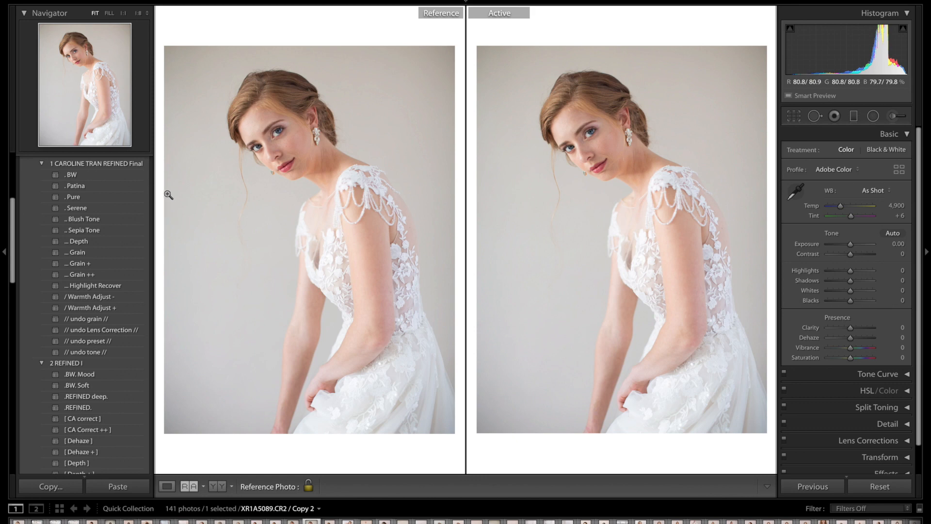
Apply the Patina, Grain and Highlight Recover presets from CAROLINE TRAN REFINED Final to the active photo.
left_click(140, 186)
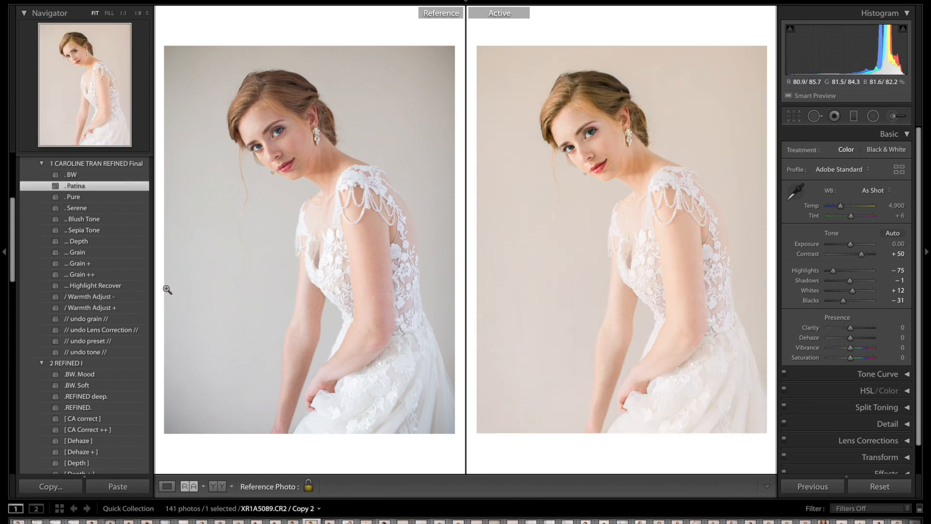
left_click(119, 255)
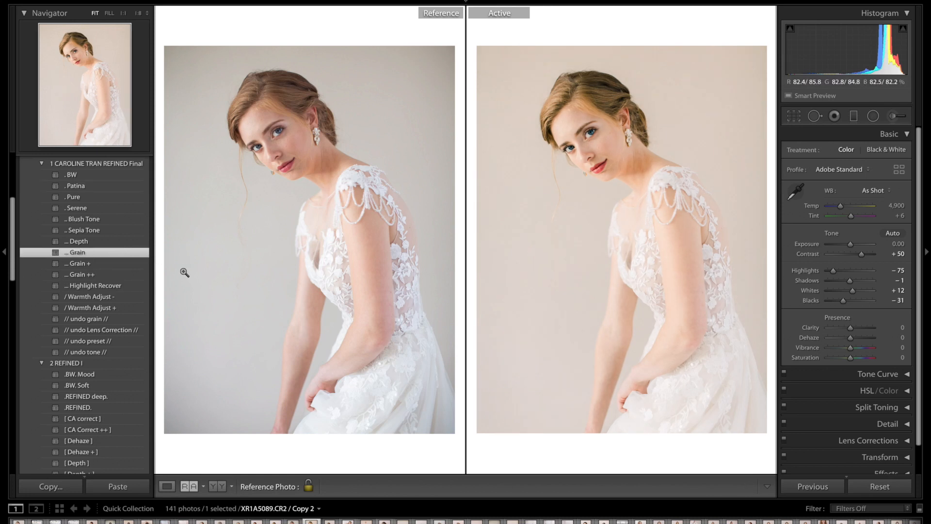
left_click(132, 288)
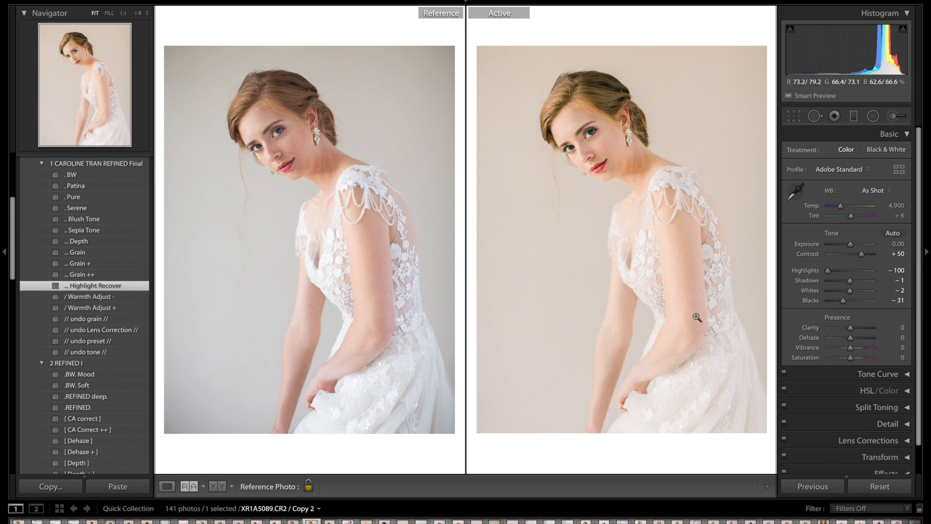
Raise the Patina version's exposure to +0.20 and cool its white balance temperature to 4,607.
left_click_drag(852, 248, 852, 248)
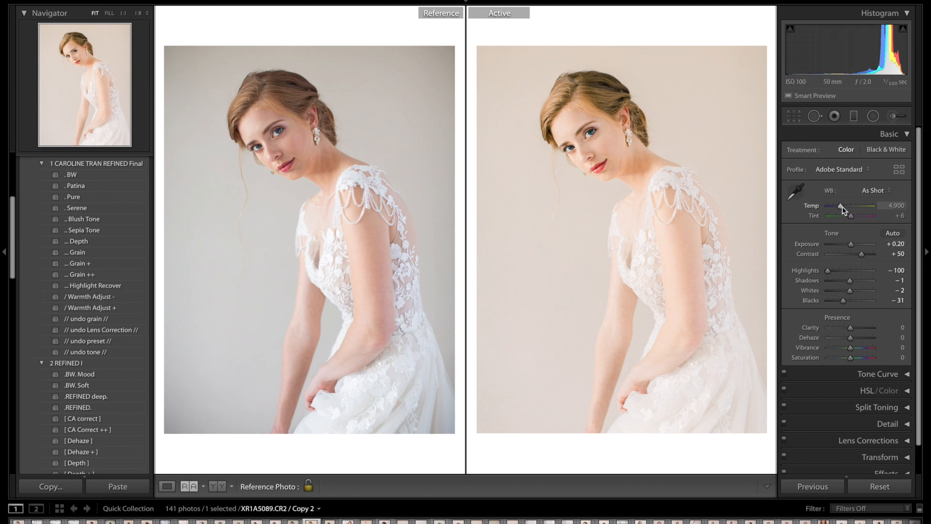
left_click_drag(841, 208, 842, 210)
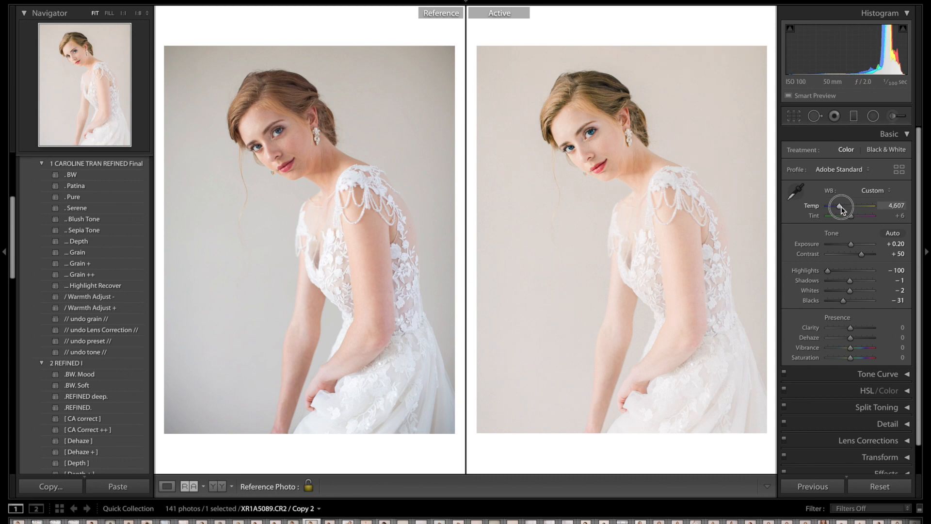
left_click_drag(841, 209, 842, 210)
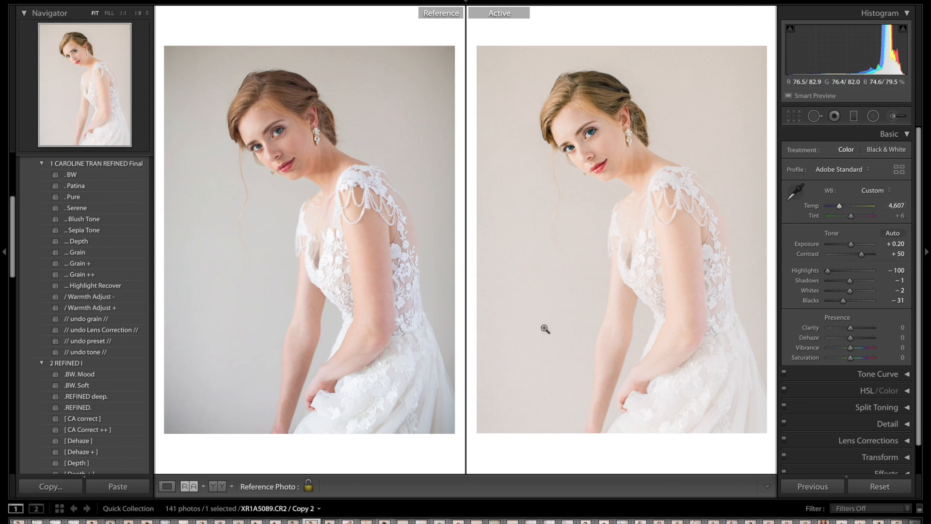
Create a virtual copy of the unedited Copy 1 and make the new copy the active photo beside the reference.
left_click(292, 522)
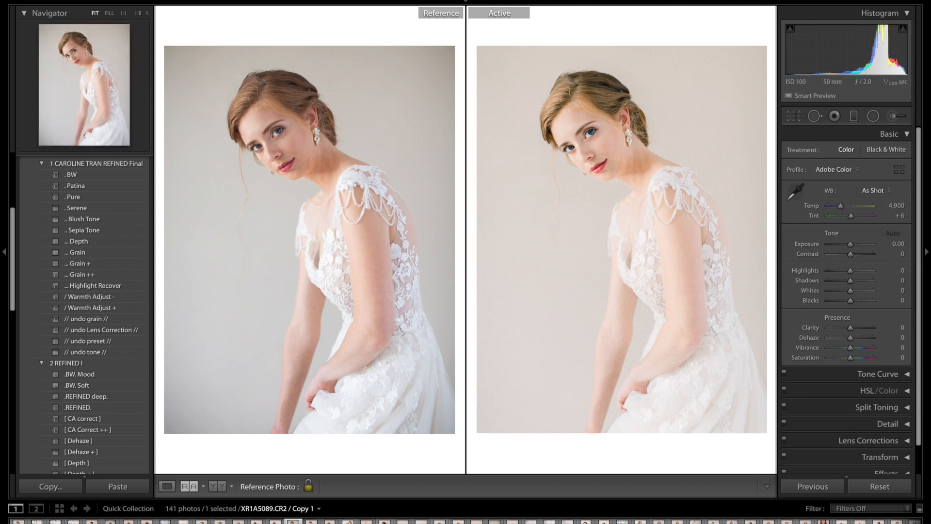
key("ctrl+apostrophe")
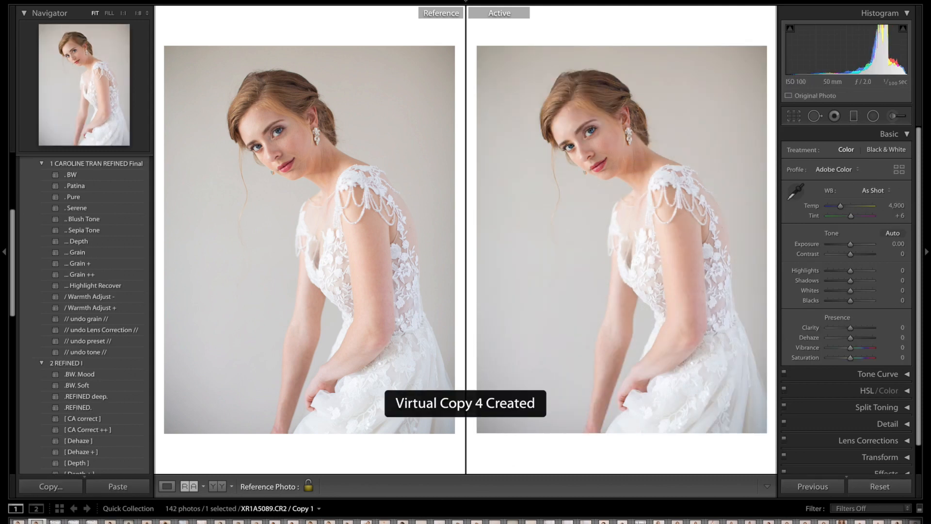
left_click(330, 522)
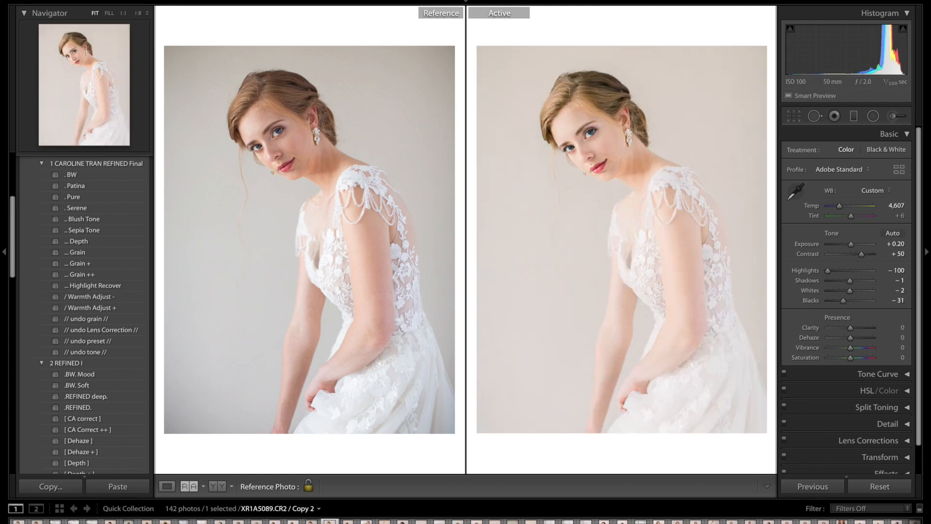
key("Left")
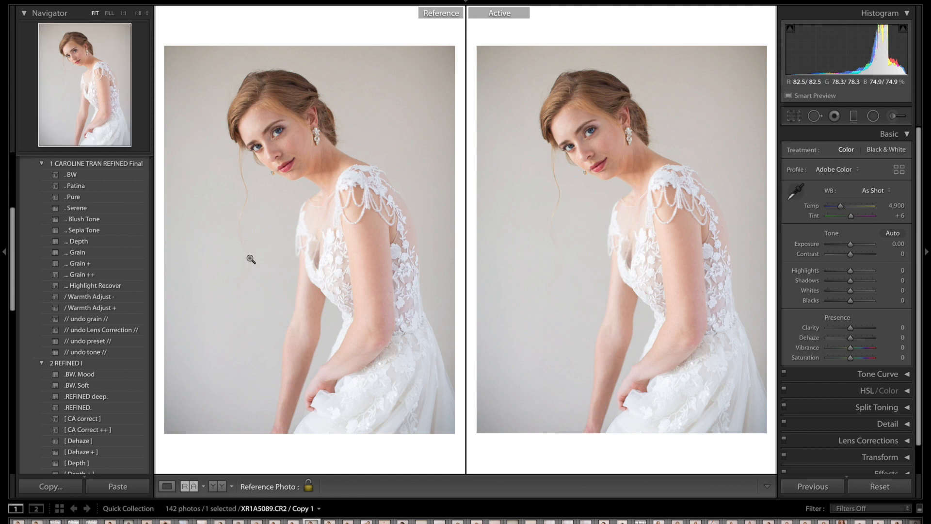
left_click(308, 487)
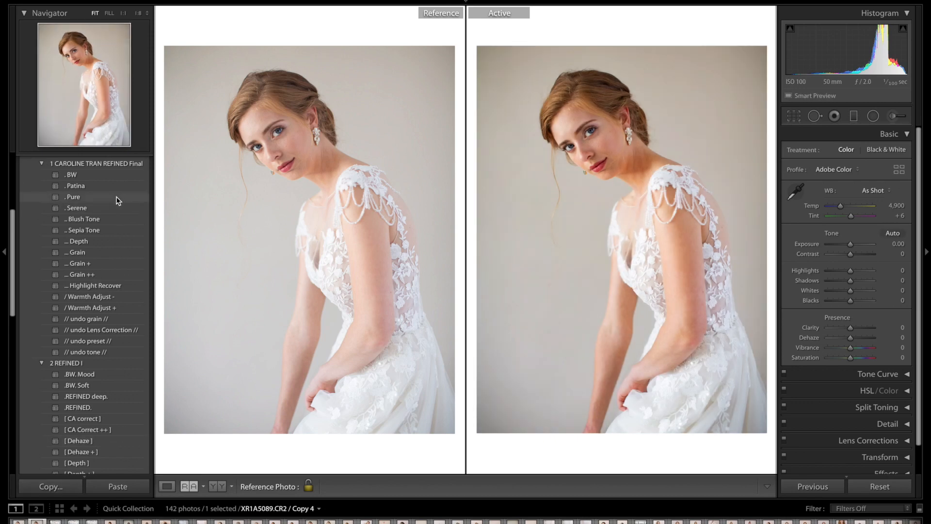
Apply the Pure, Grain and Highlight Recover presets to the new virtual copy.
left_click(117, 198)
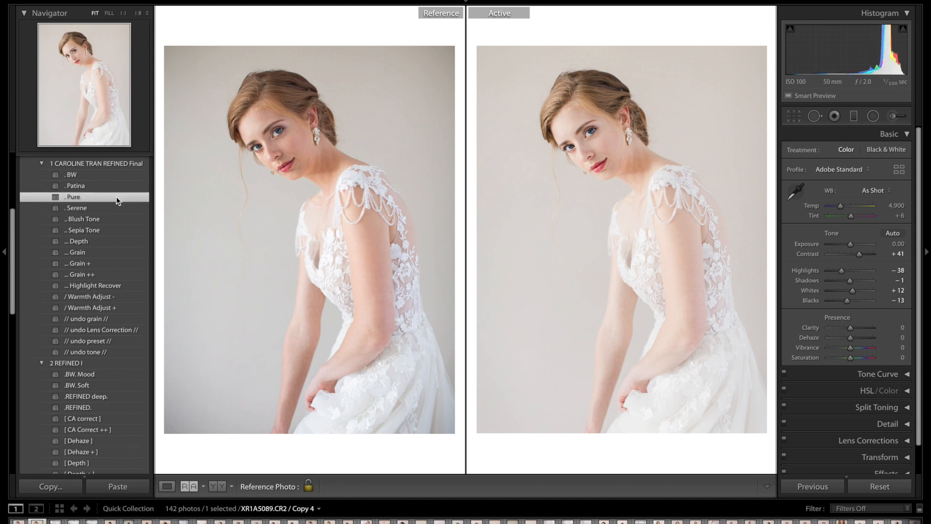
left_click(133, 252)
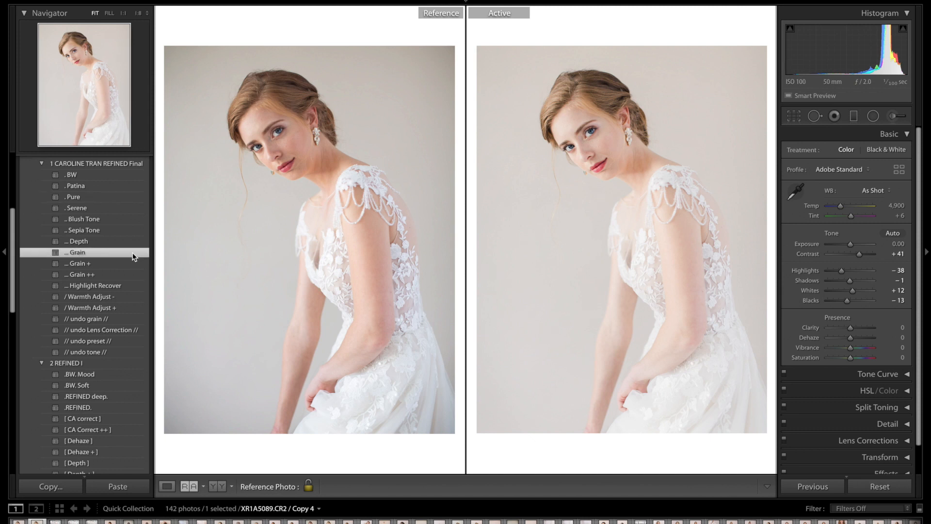
left_click(139, 284)
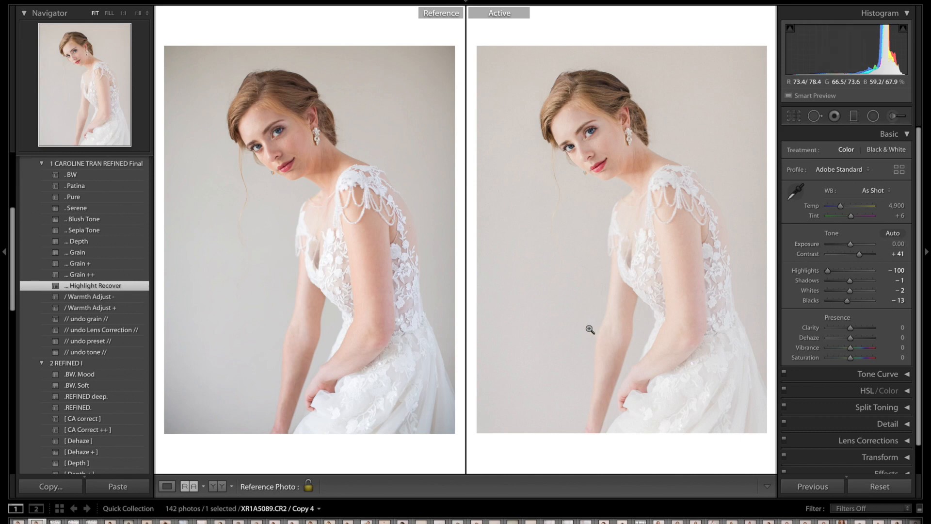
Compare Copy 3 with the Pure version, and remove Copy 3 from the Quick Collection.
left_click(18, 522)
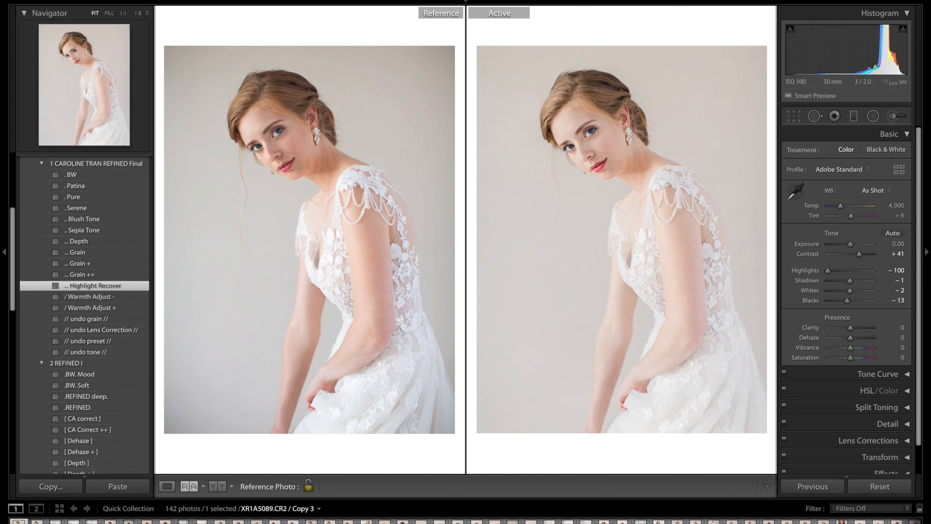
left_click(37, 522)
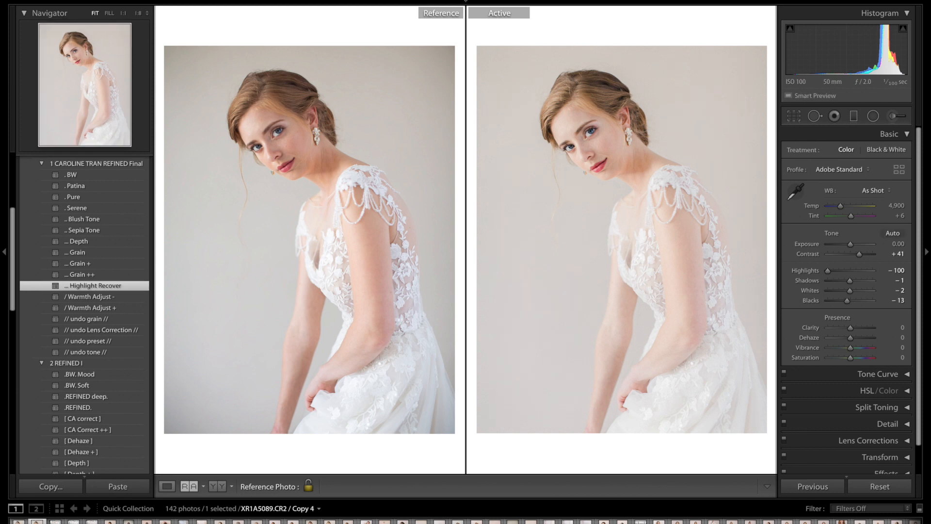
key("Left")
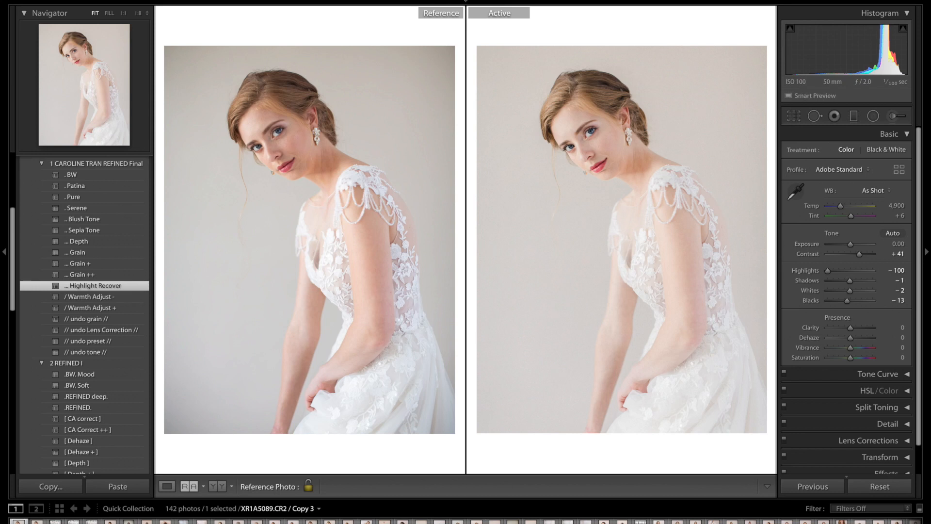
key("Right")
left_click(19, 521)
right_click(17, 521)
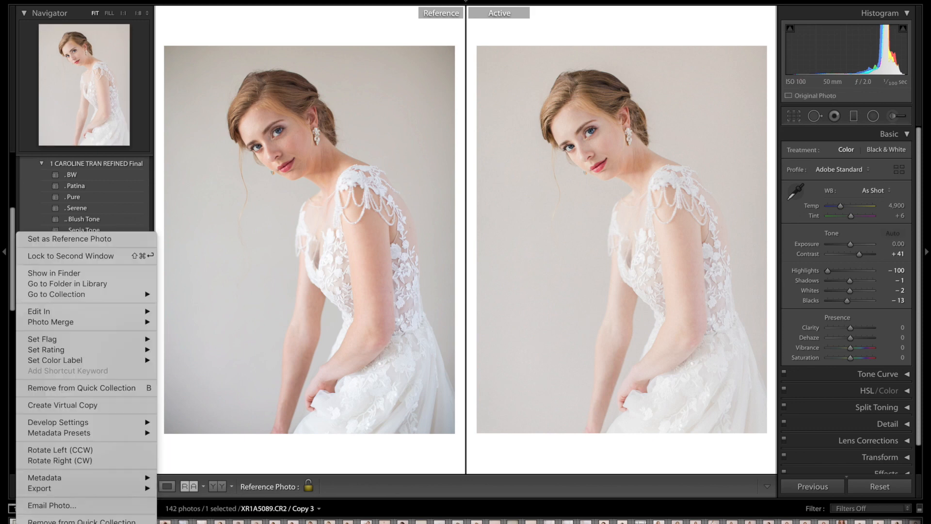
left_click(46, 521)
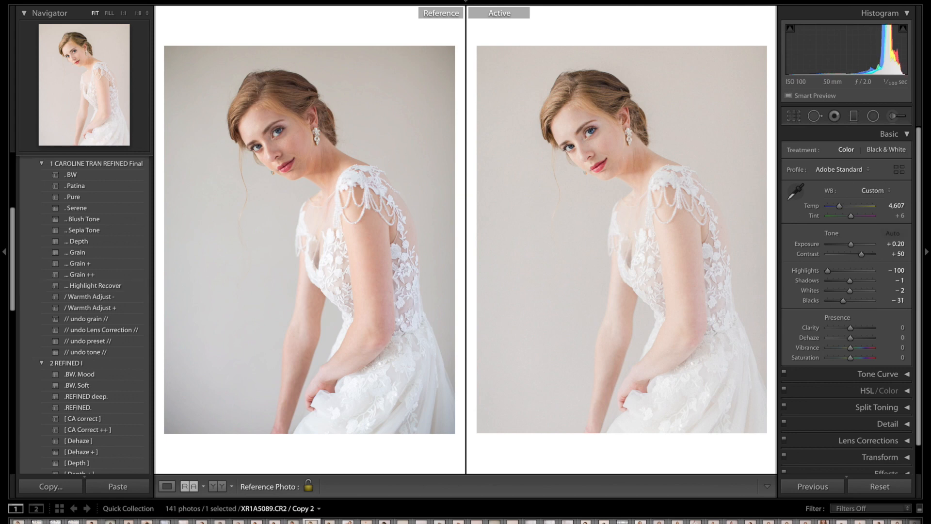
Create another virtual copy of the unedited Copy 1 and make it the active photo.
key("Left")
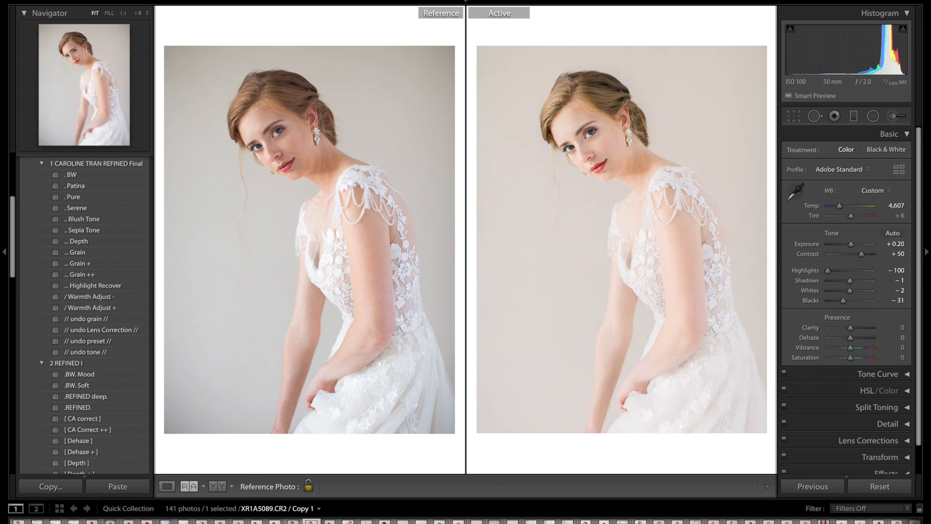
key("Left")
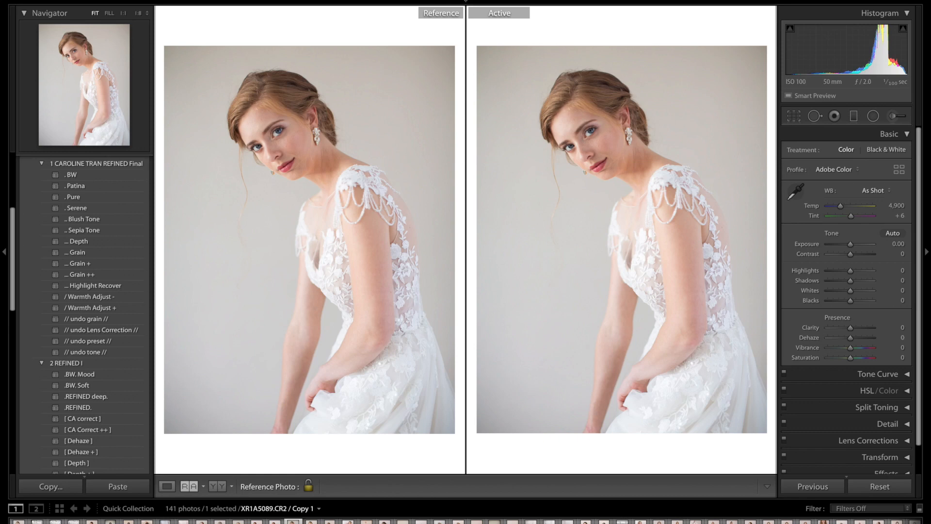
key("ctrl+apostrophe")
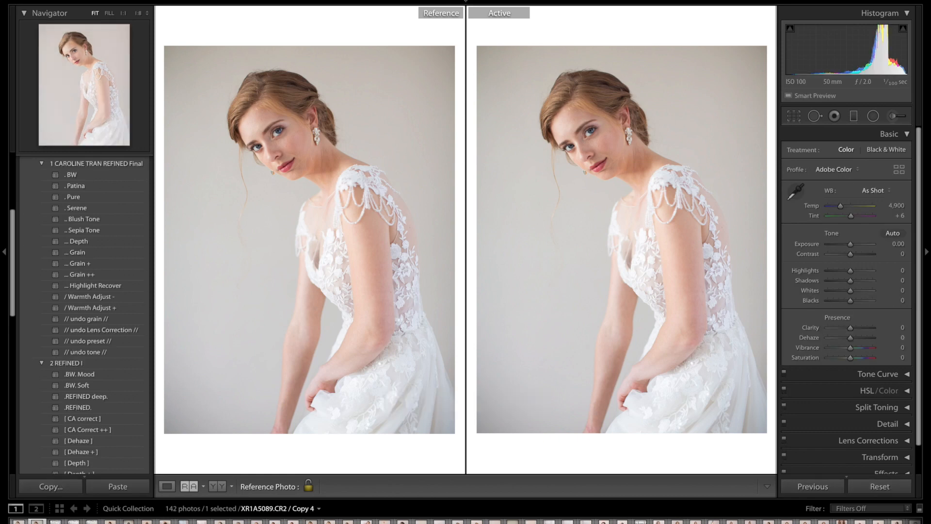
left_click(93, 286)
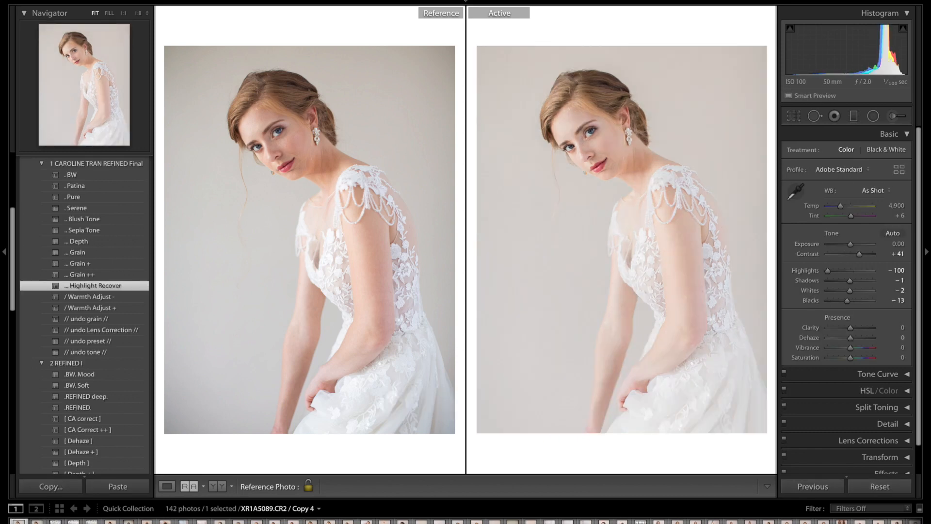
key("Right")
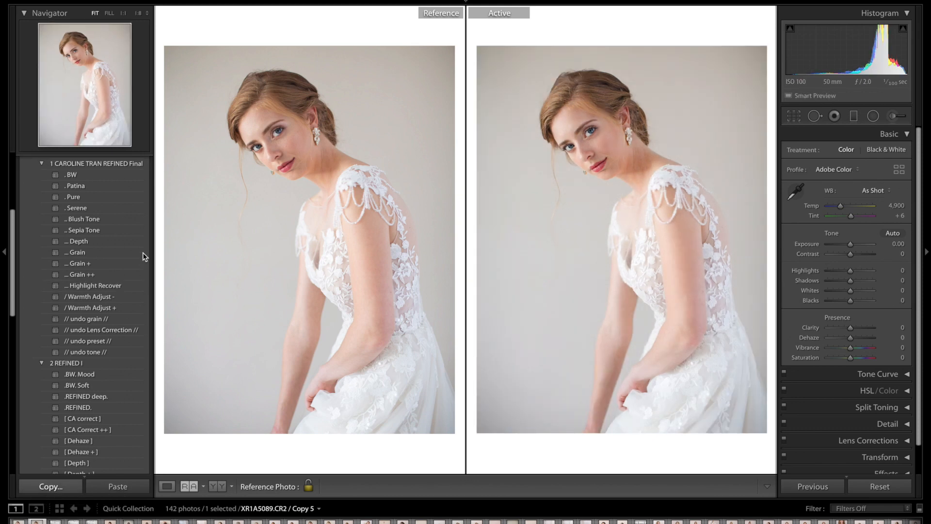
Apply the Serene, Grain and Highlight Recover presets to the newest unedited virtual copy.
left_click(138, 208)
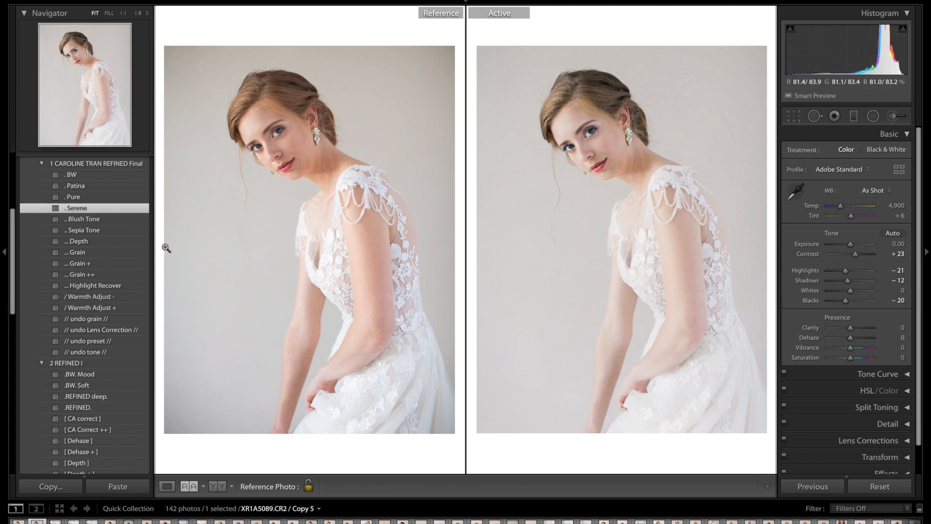
left_click(139, 253)
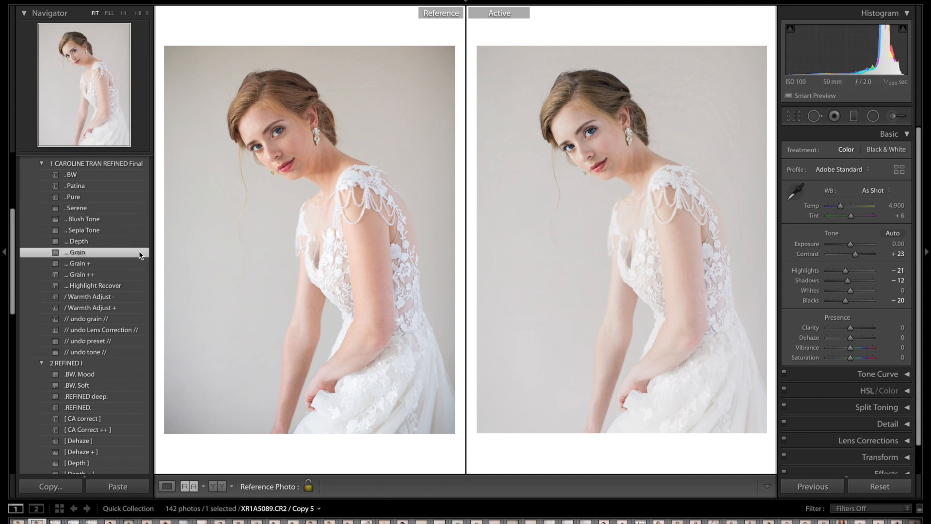
left_click(144, 286)
Warm the Serene version's white balance temperature to 5,140 and raise its exposure to +0.30.
left_click_drag(854, 243, 853, 246)
left_click(841, 207)
left_click_drag(842, 208, 842, 209)
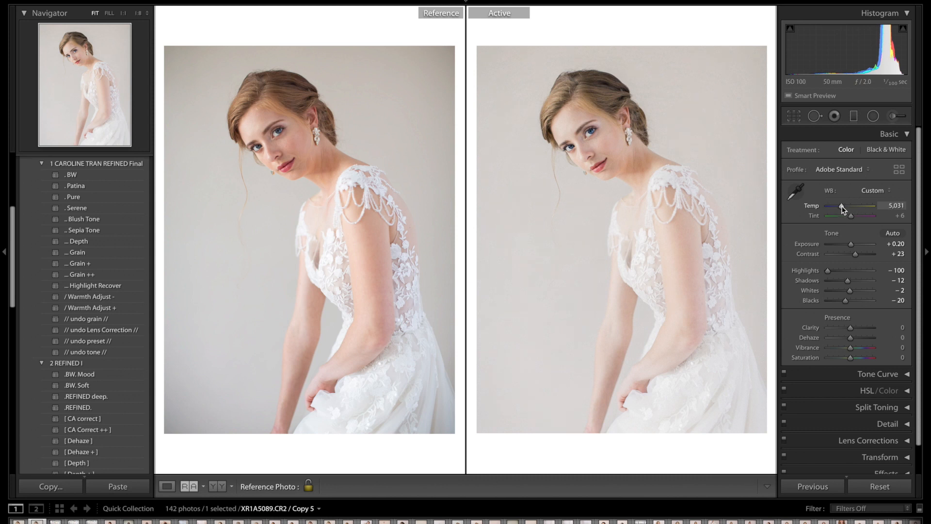
left_click_drag(843, 209, 842, 209)
left_click_drag(852, 246, 853, 249)
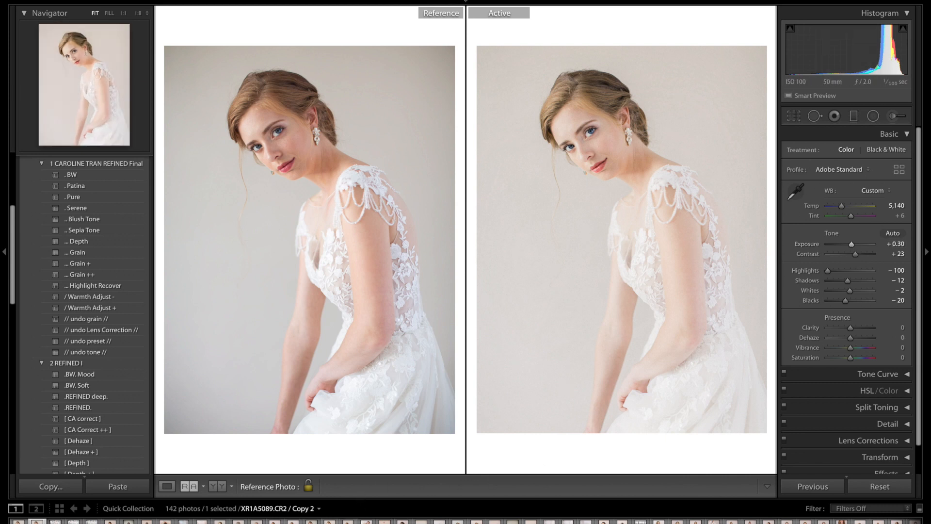
Create two more virtual copies of the unedited Copy 1 and make the first new copy the active photo.
left_click(311, 521)
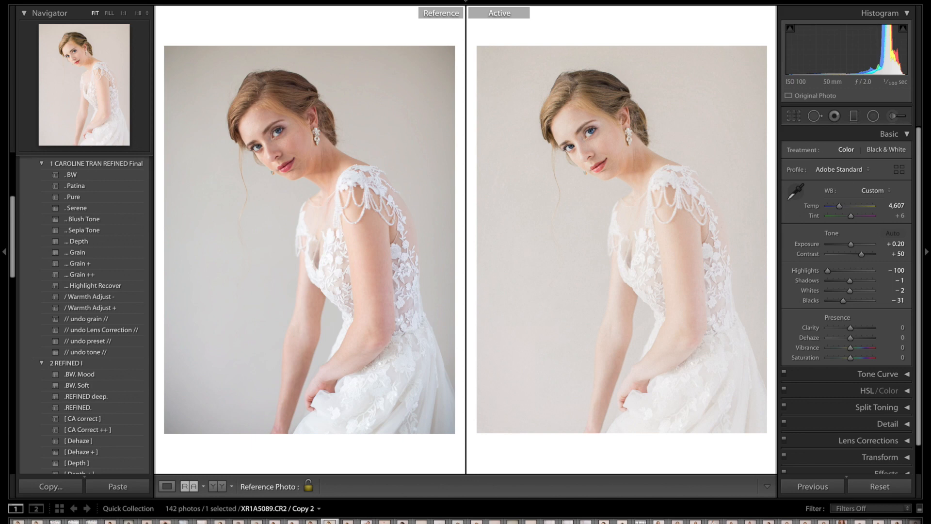
key("ctrl+shift+r")
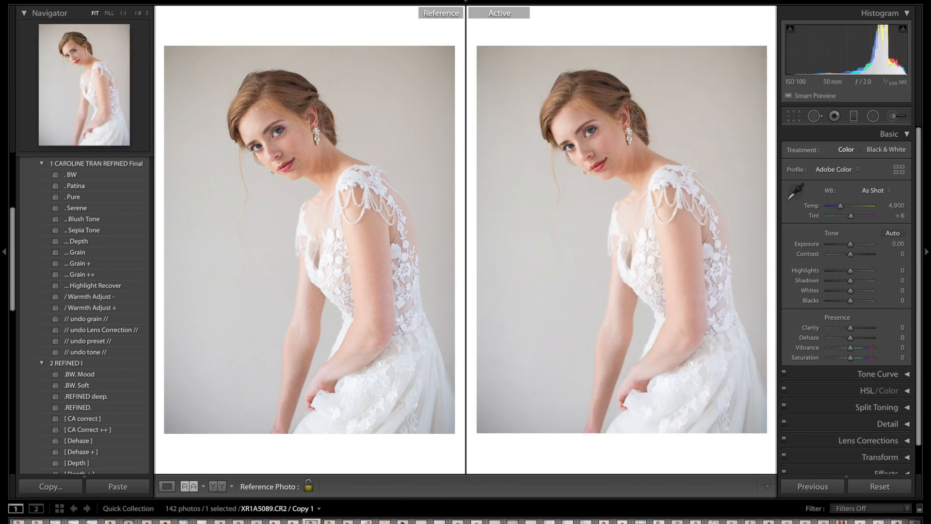
key("ctrl+apostrophe")
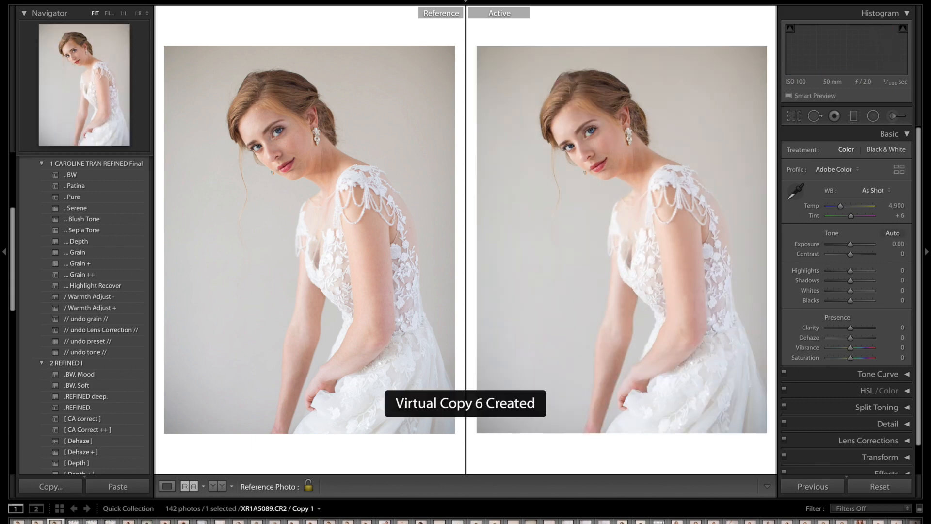
key("ctrl+apostrophe")
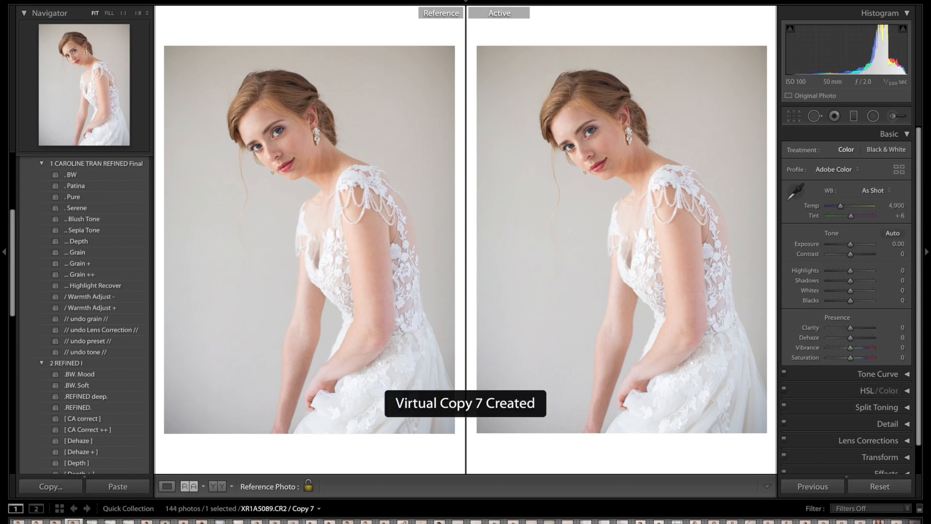
left_click(52, 523)
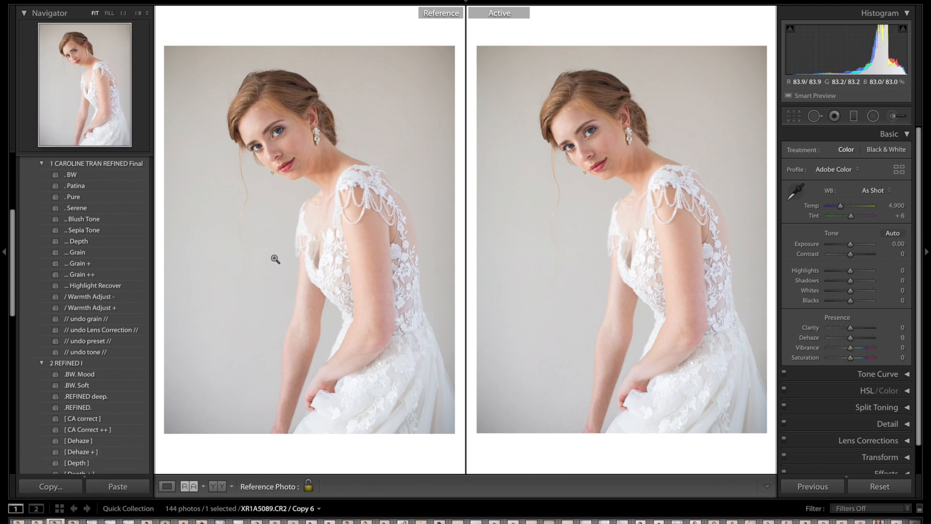
Apply the Pure, Blush Tone, Grain and Highlight Recover presets to the first new copy and raise its exposure to +0.20.
left_click(138, 196)
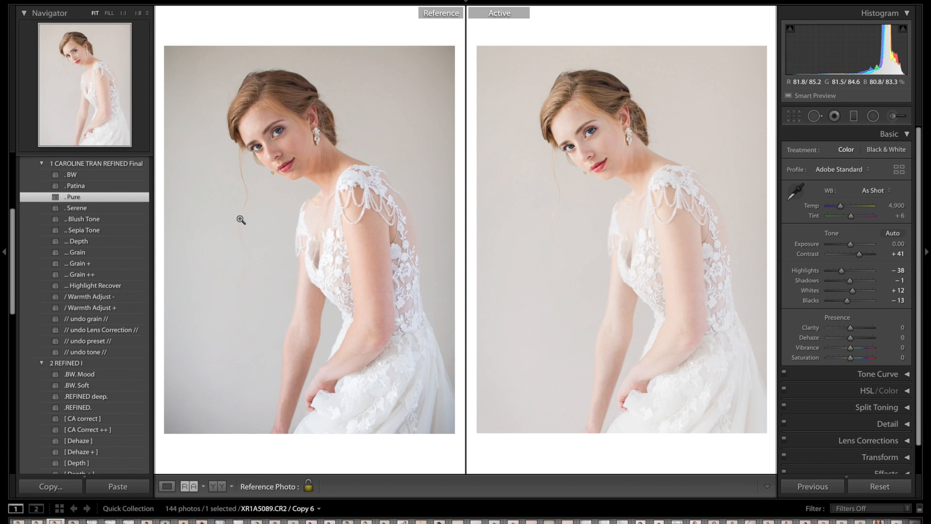
left_click(138, 220)
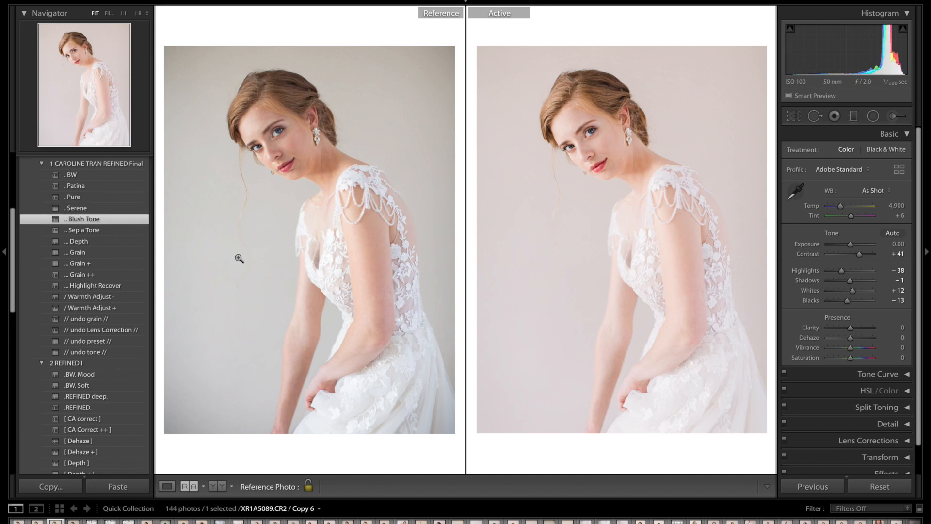
left_click(141, 250)
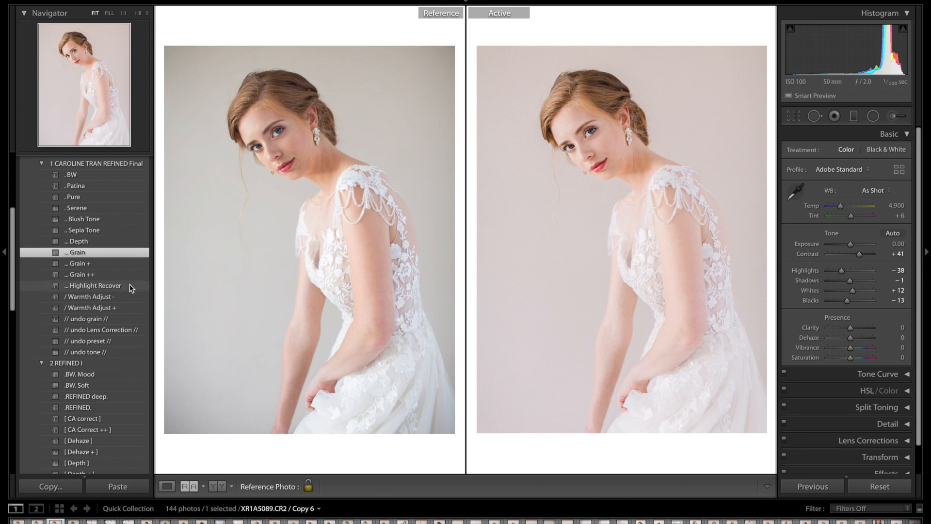
left_click(143, 289)
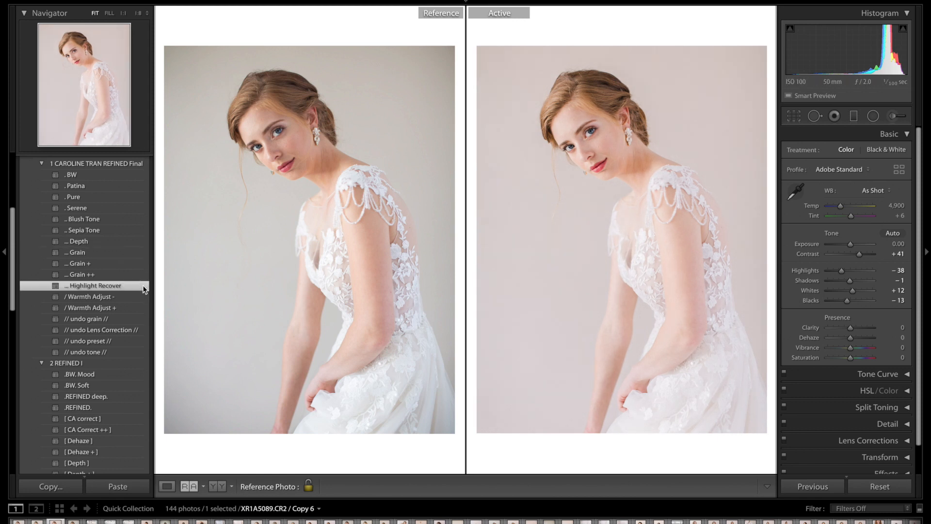
left_click_drag(852, 248, 851, 249)
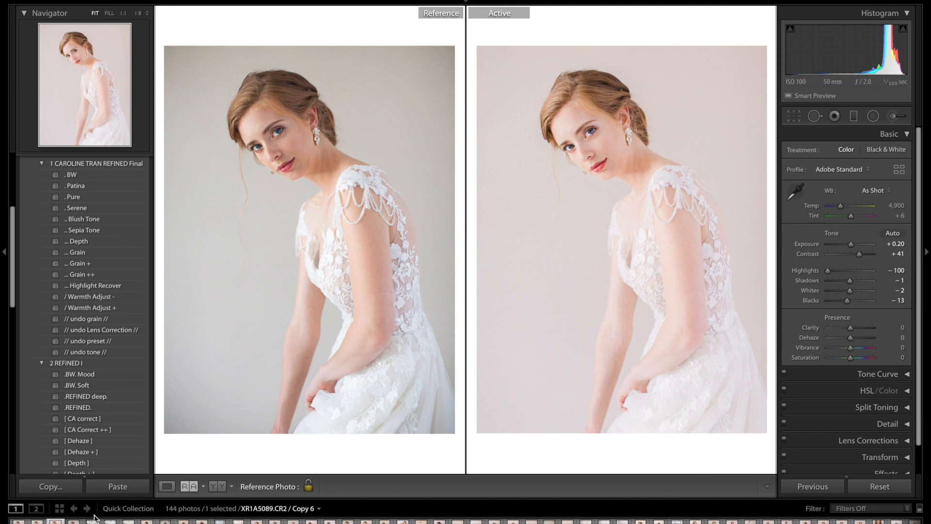
On the second new copy, apply the Pure, Sepia Tone, Grain and Highlight Recover presets and raise the exposure to +0.10.
key("Right")
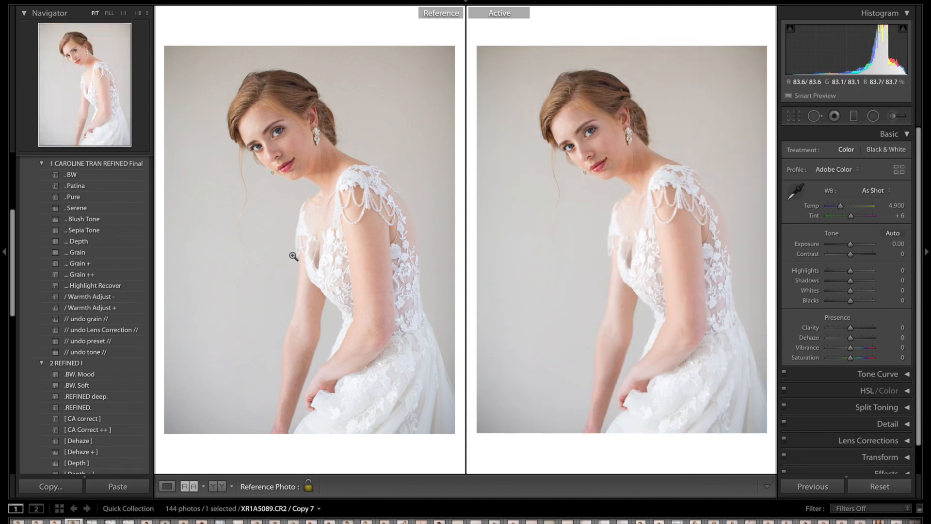
left_click(129, 197)
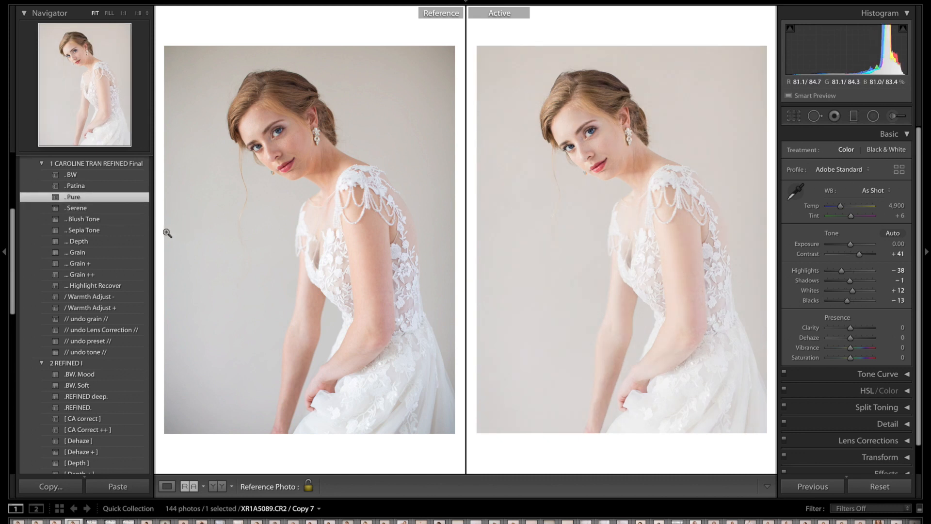
left_click(135, 231)
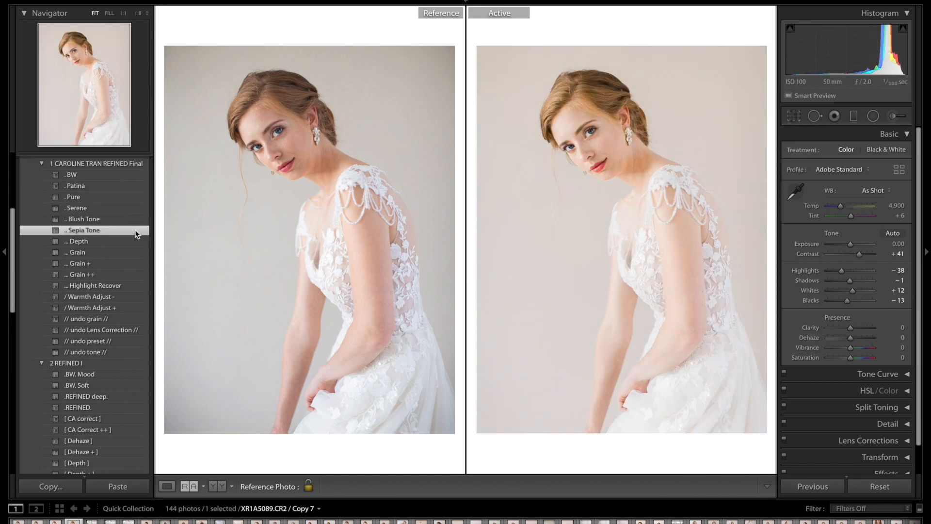
left_click(135, 253)
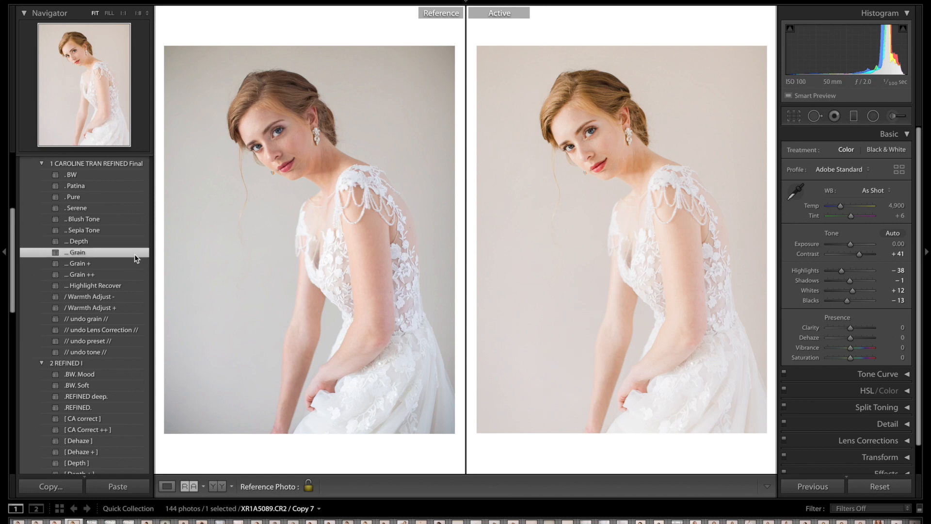
left_click(123, 288)
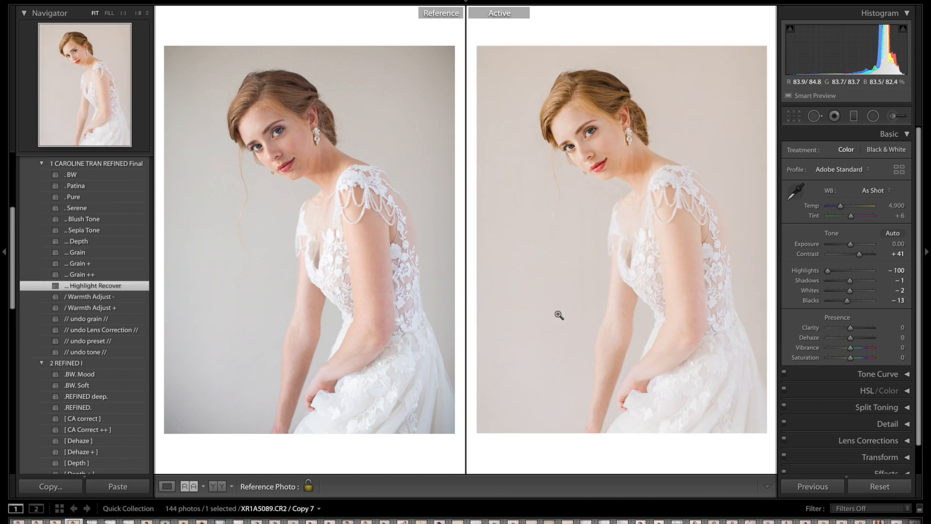
left_click(852, 246)
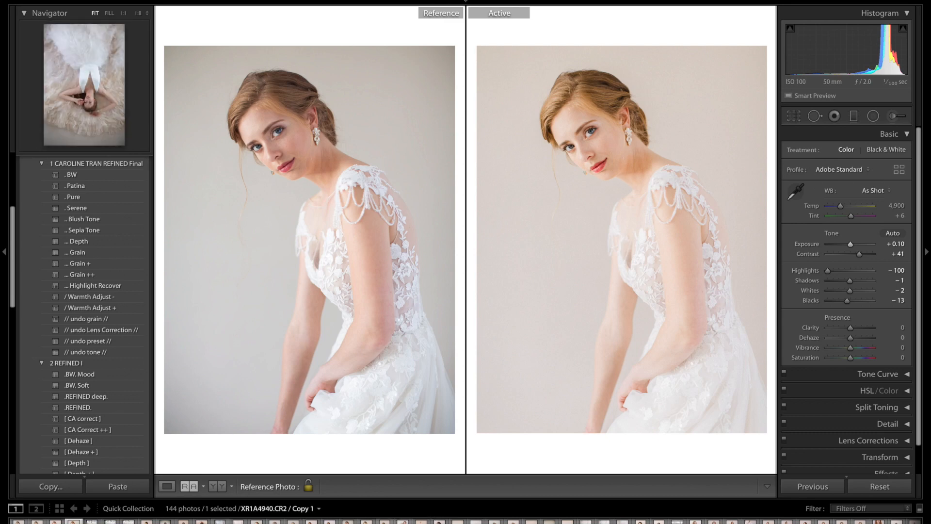
Return to the unedited Copy 1, create another pair of virtual copies and activate the first of the pair for a Serene edit.
left_click(349, 521)
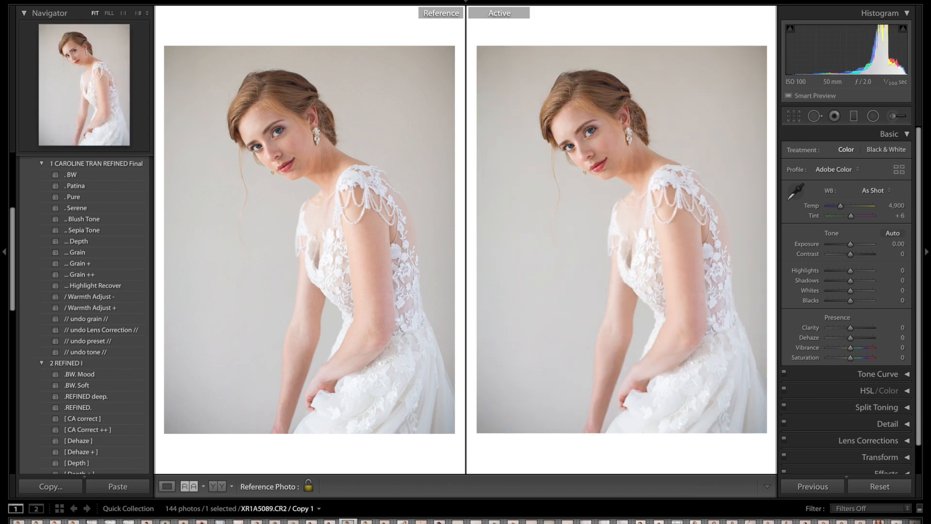
key("ctrl+apostrophe")
key("ctrl+apostrophe")
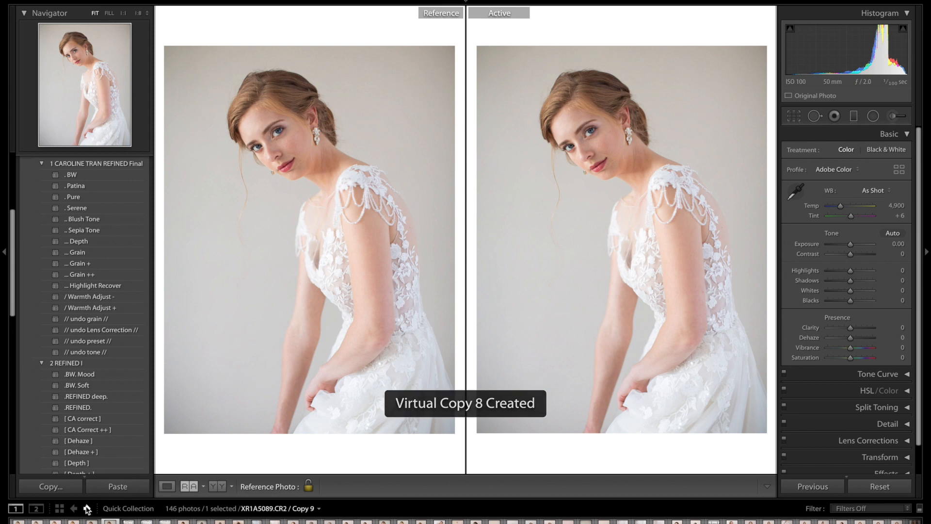
left_click(92, 520)
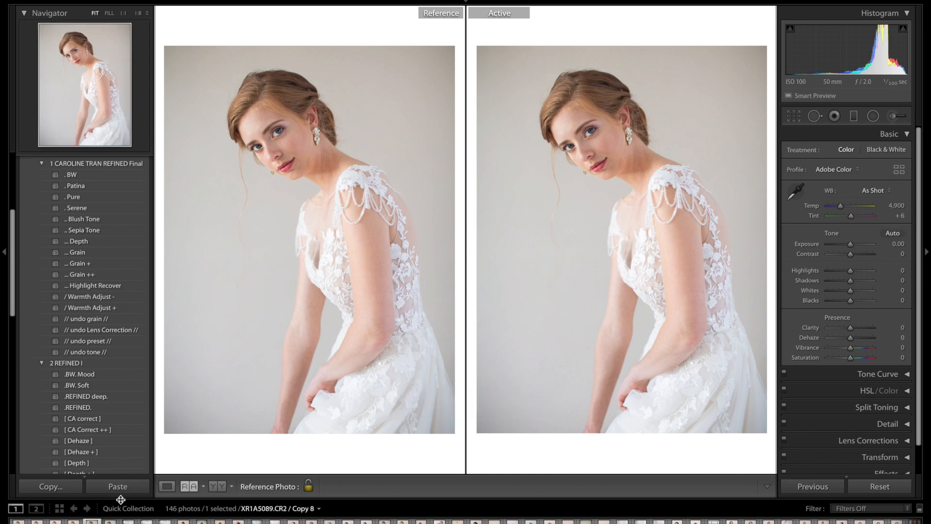
Apply the Serene, Grain, Highlight Recover and Blush Tone presets to the active copy and raise its exposure to +0.30.
left_click(141, 210)
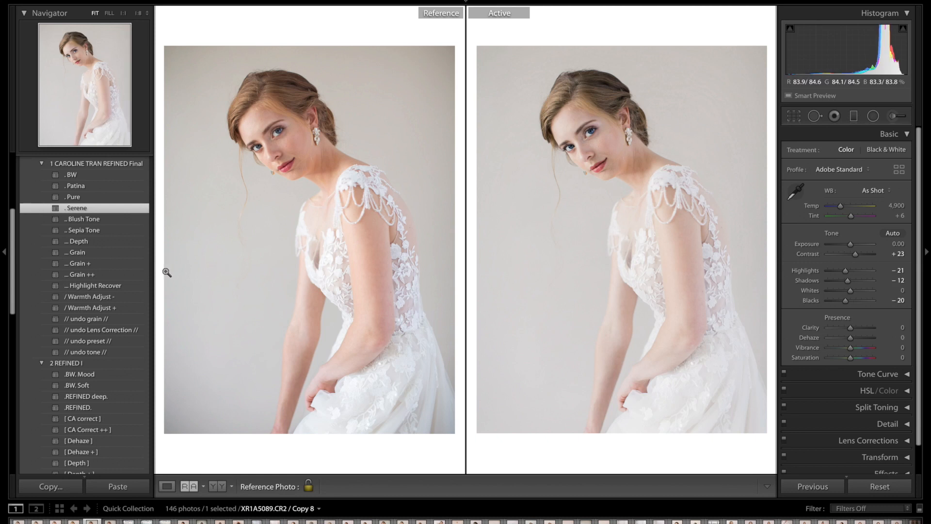
left_click(122, 253)
left_click(118, 283)
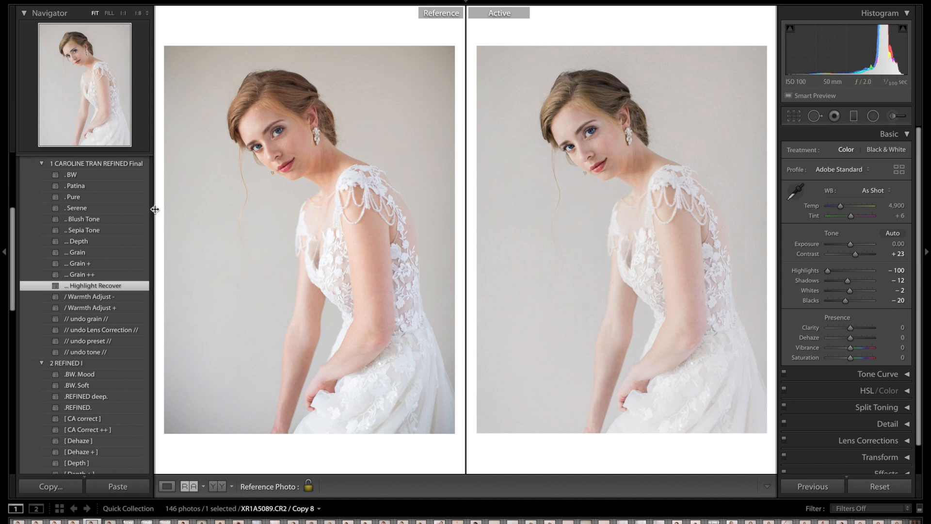
left_click(133, 223)
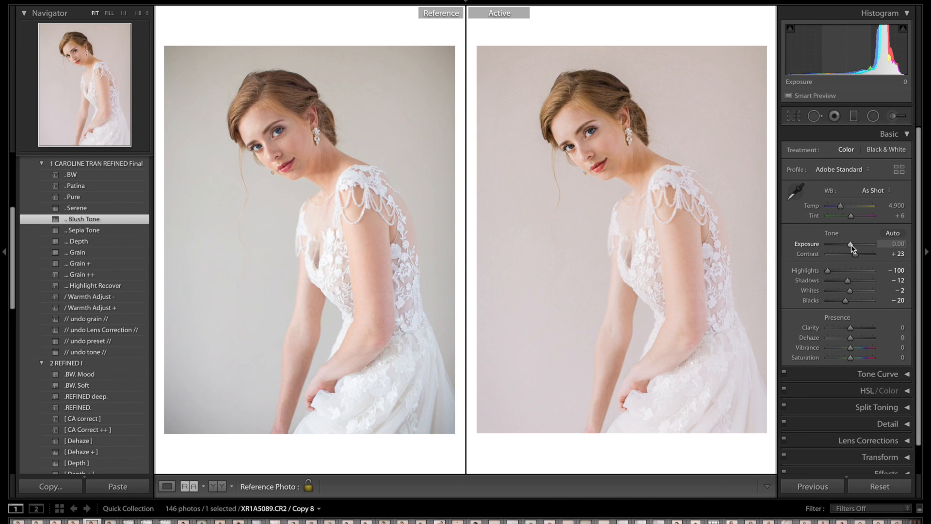
left_click_drag(851, 245, 853, 246)
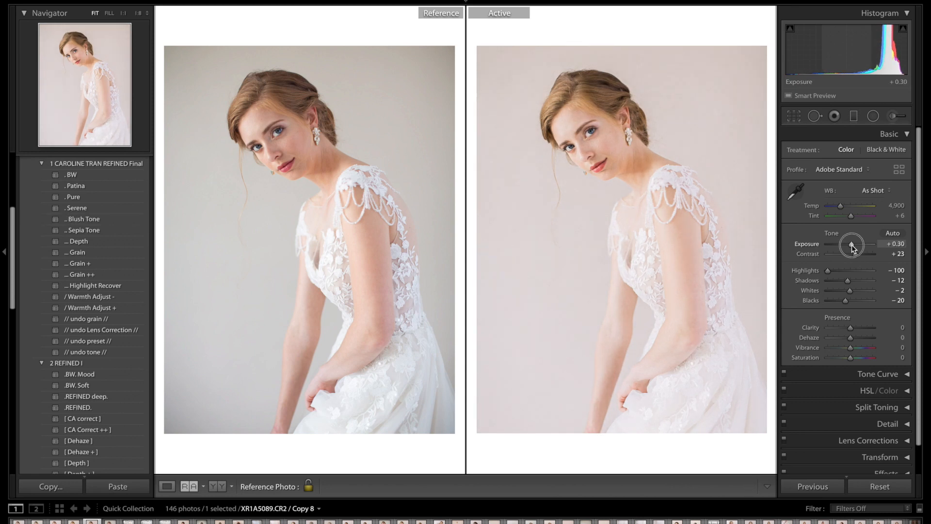
Switch to the remaining unedited new copy and apply the Serene, Sepia Tone, Grain and Highlight Recover presets.
left_click(111, 521)
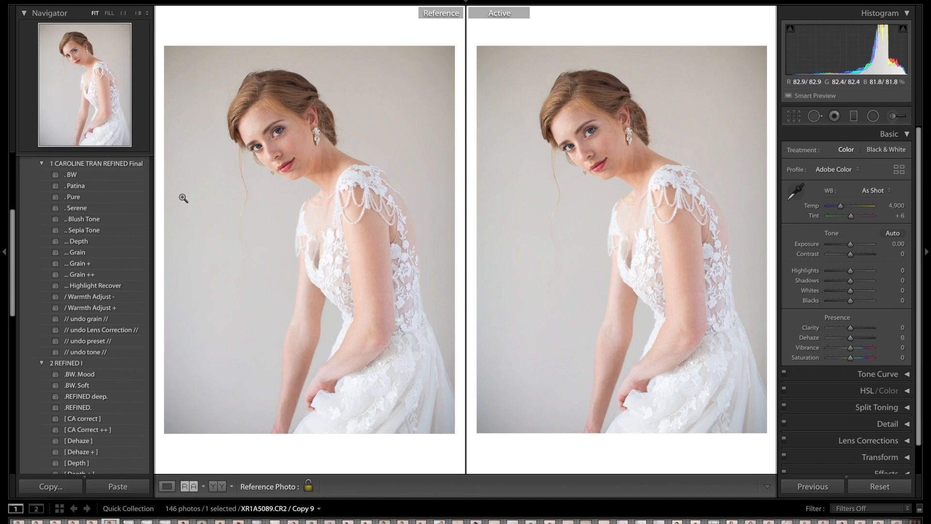
left_click(133, 209)
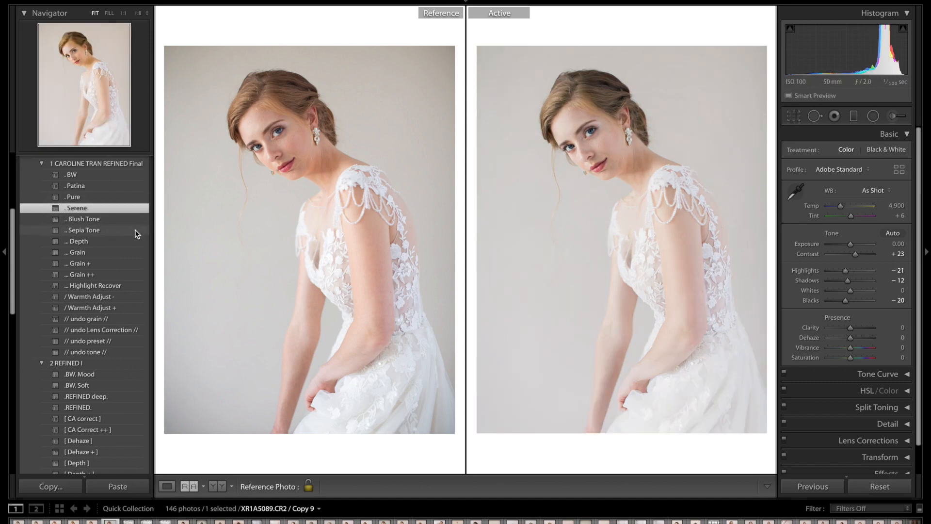
left_click(134, 229)
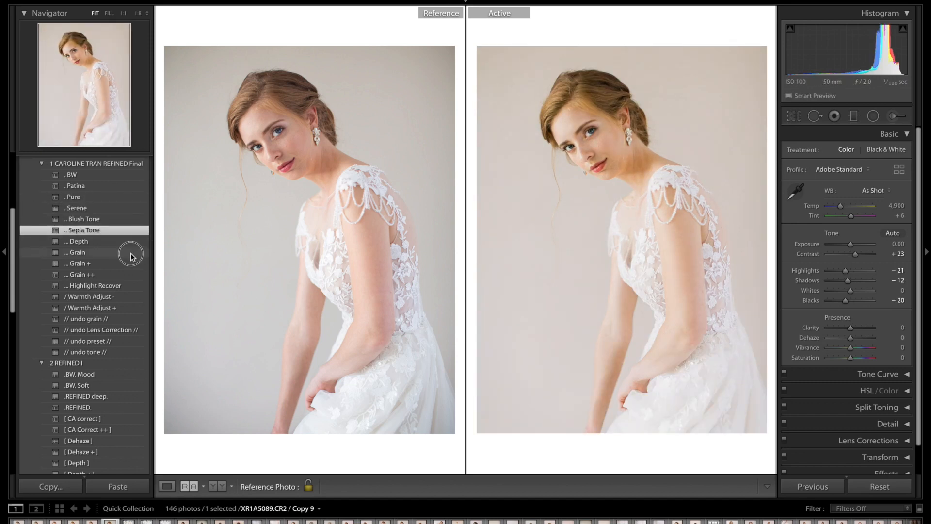
left_click(131, 253)
left_click(121, 286)
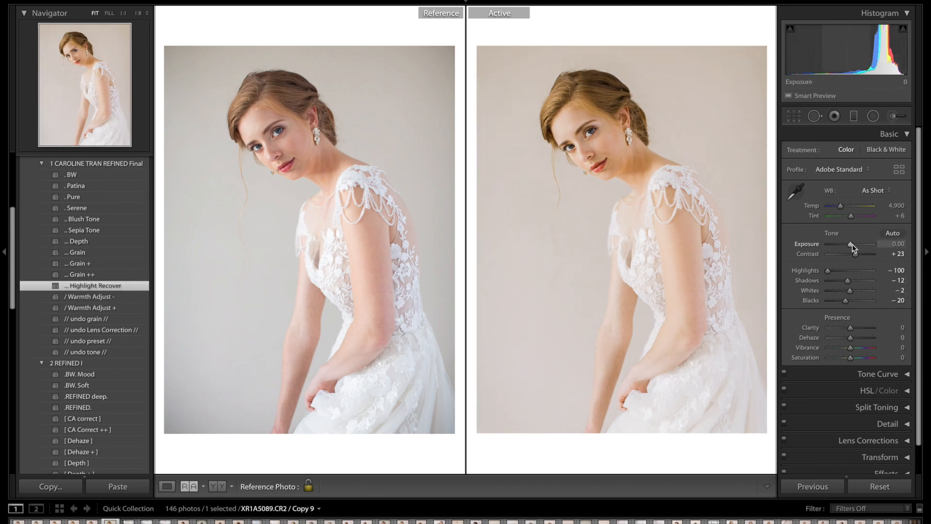
Raise the Serene Sepia Tone version's exposure to +0.25 and cool its white balance temperature to 4,697.
left_click_drag(852, 246, 852, 246)
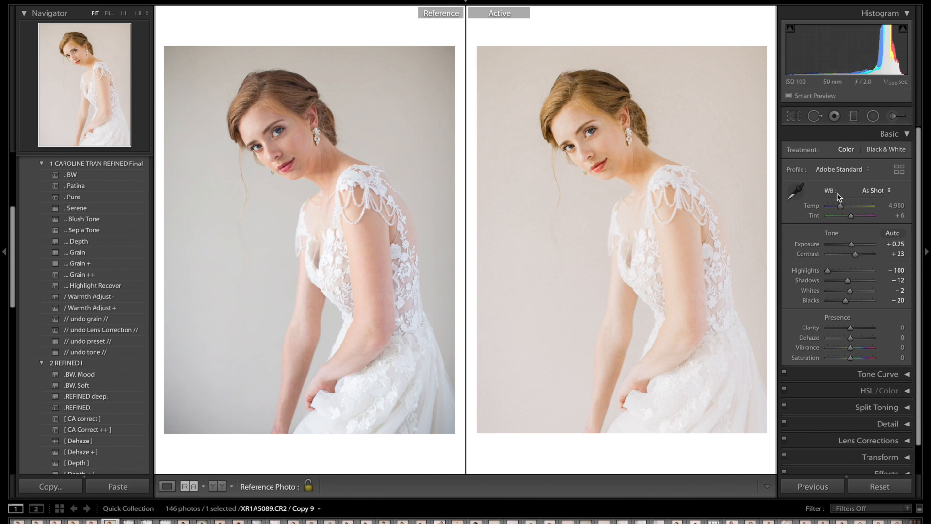
left_click_drag(841, 205, 840, 207)
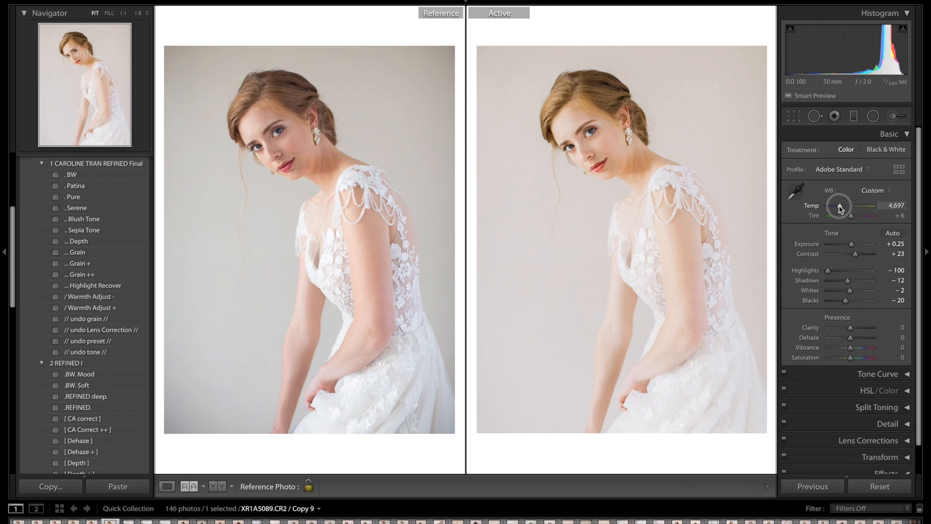
left_click_drag(840, 208, 840, 207)
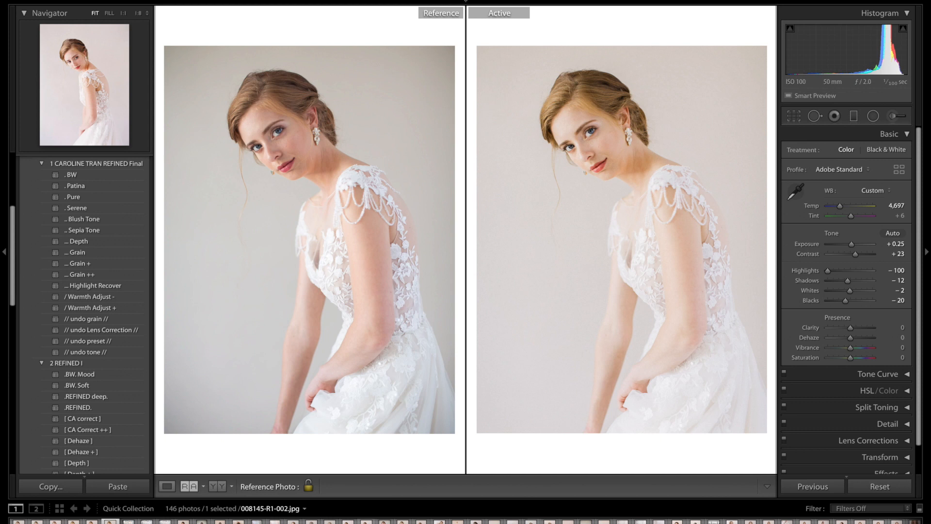
Create two further virtual copies of the unedited Copy 1 for black-and-white edits.
left_click(110, 521)
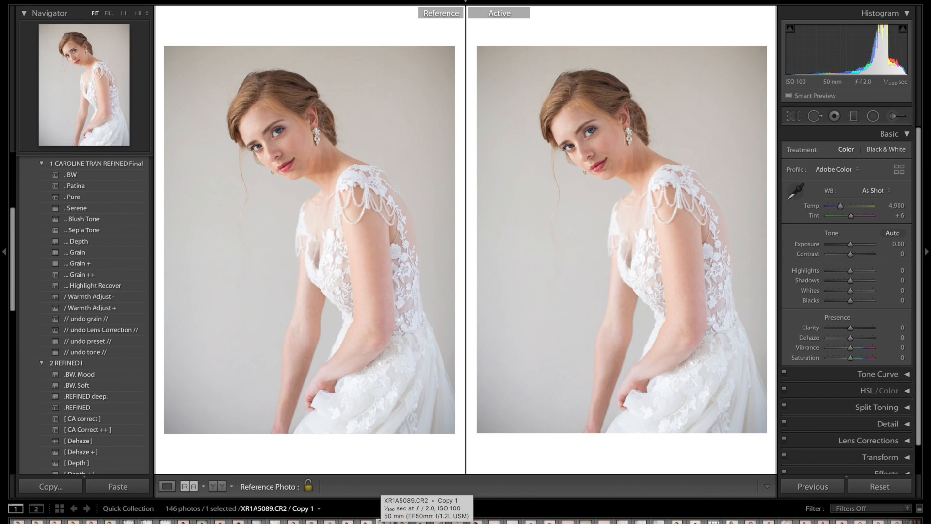
key("ctrl+apostrophe")
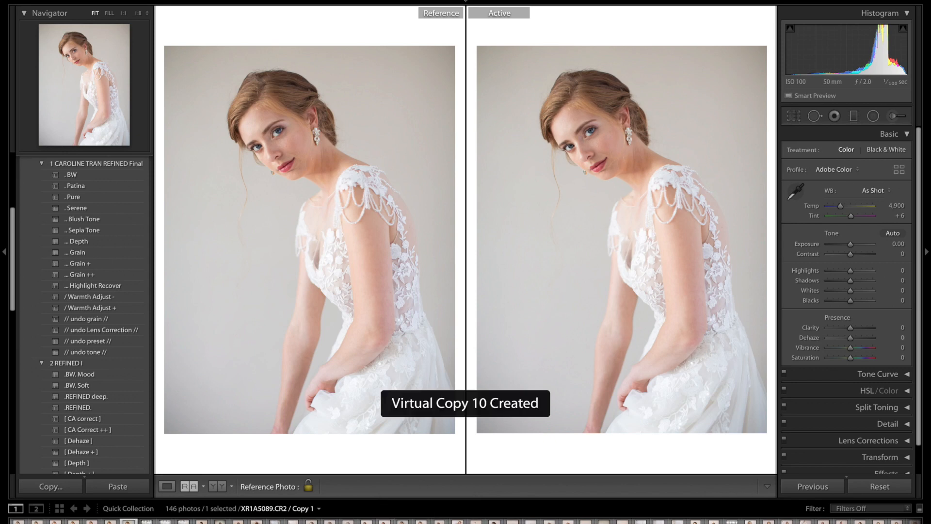
key("ctrl+apostrophe")
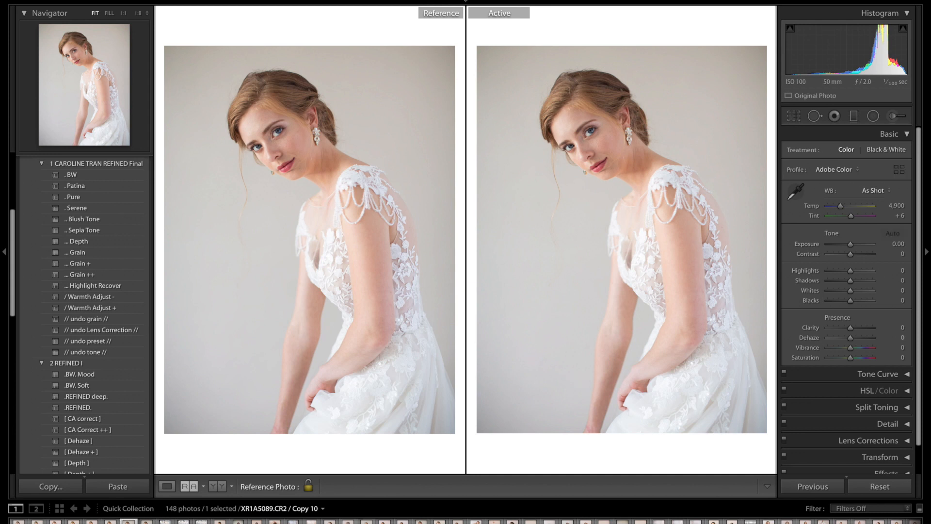
Apply the BW and Grain ++ presets to the first of the newest unedited copies.
left_click(105, 176)
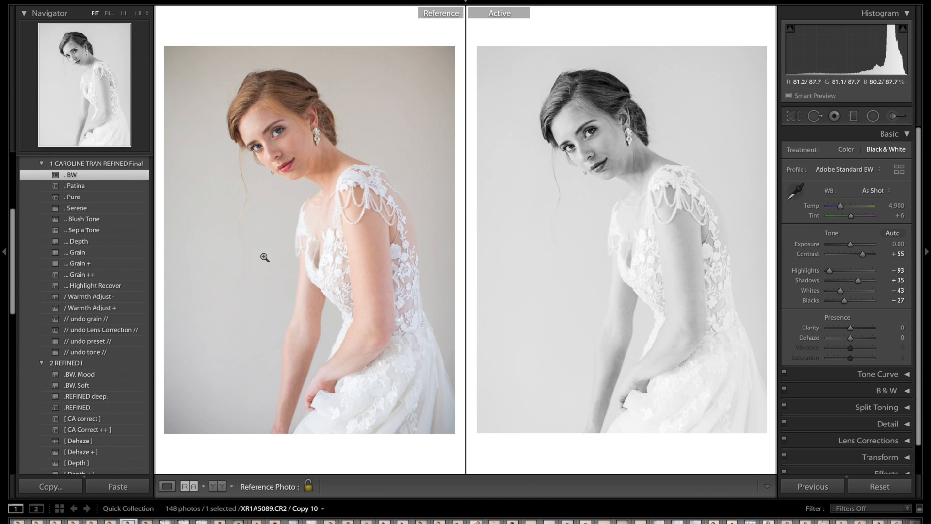
left_click(130, 274)
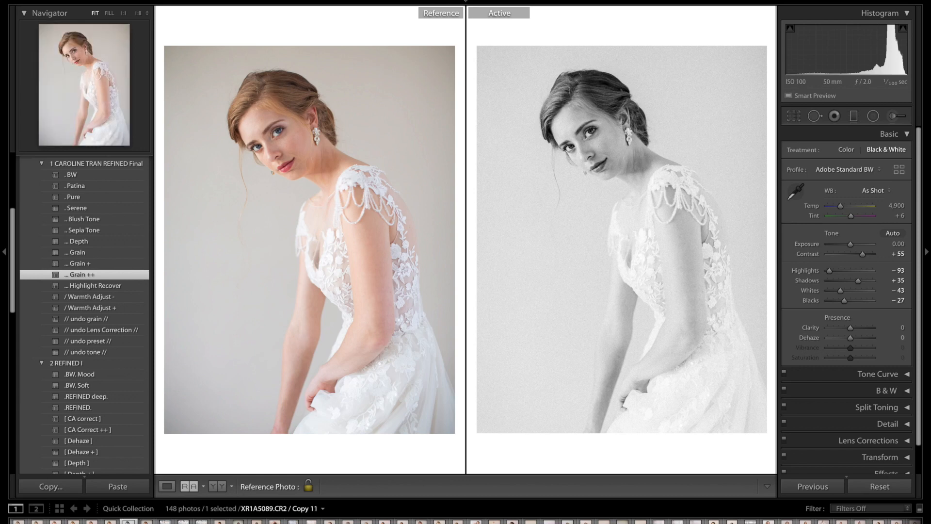
Switch to the remaining unedited copy and apply the BW, Sepia Tone and Grain ++ presets.
left_click(147, 521)
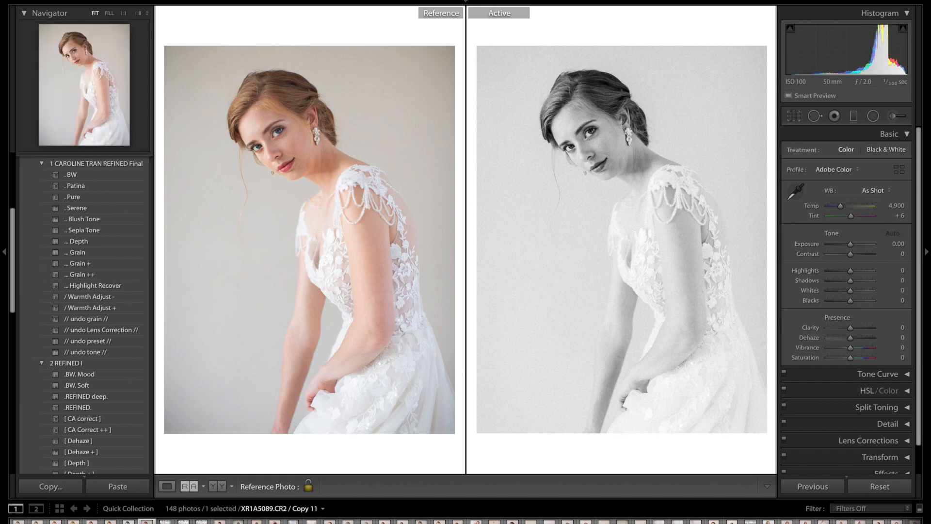
left_click(116, 174)
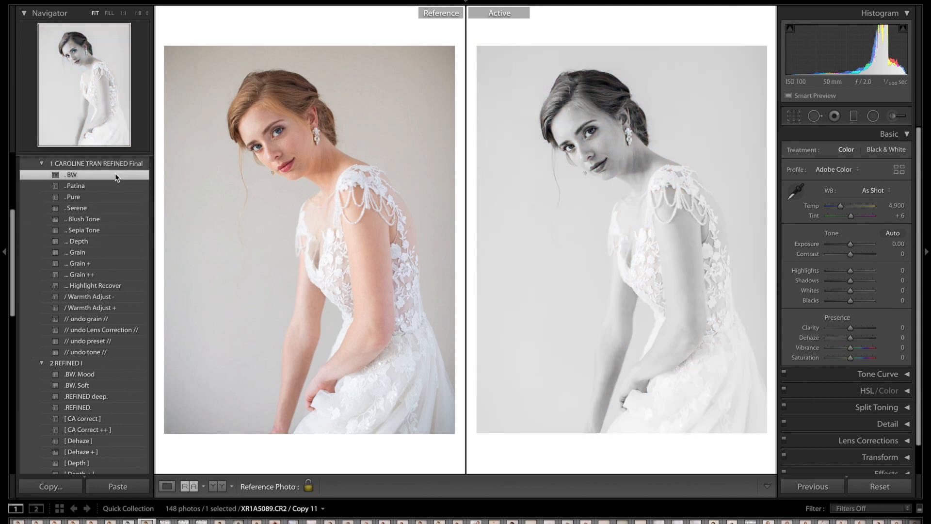
left_click(145, 230)
left_click(144, 274)
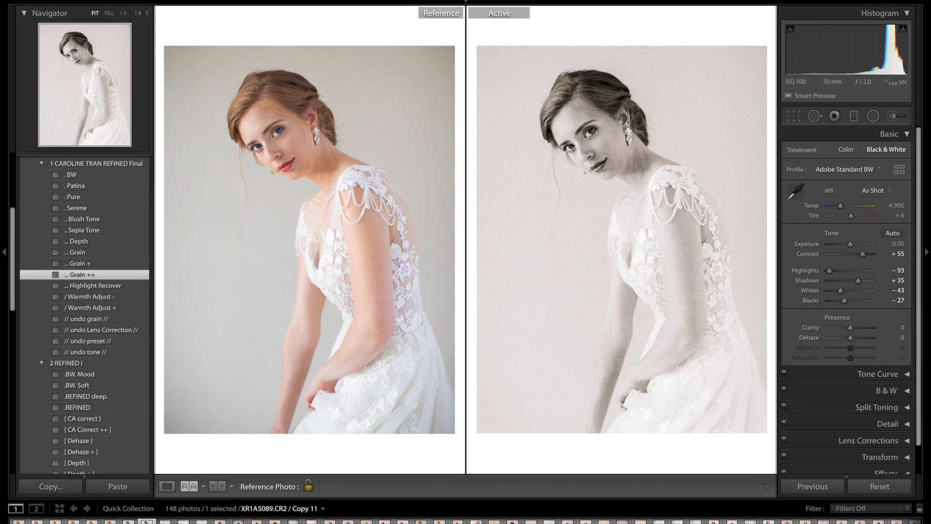
Set the JPEG portrait of the bride turned sideways and looking at the camera as the reference photo.
left_click(384, 520)
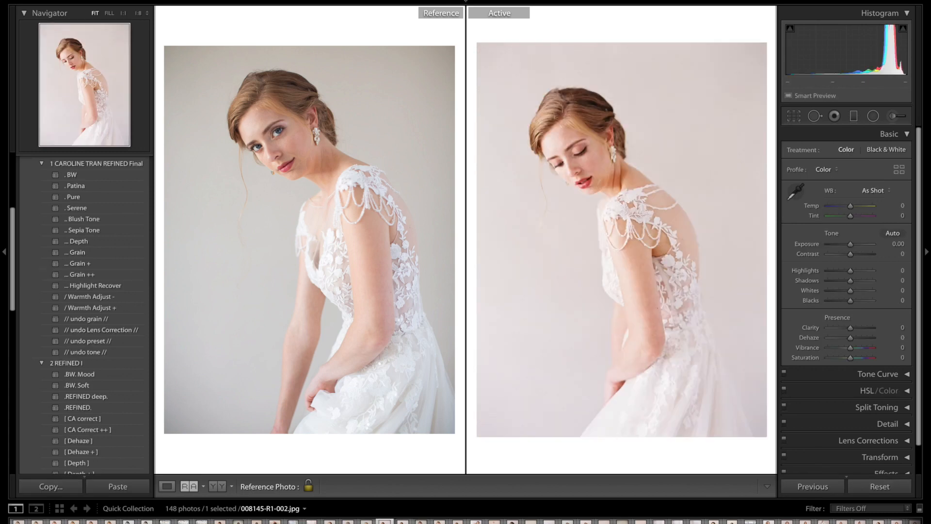
left_click(403, 521)
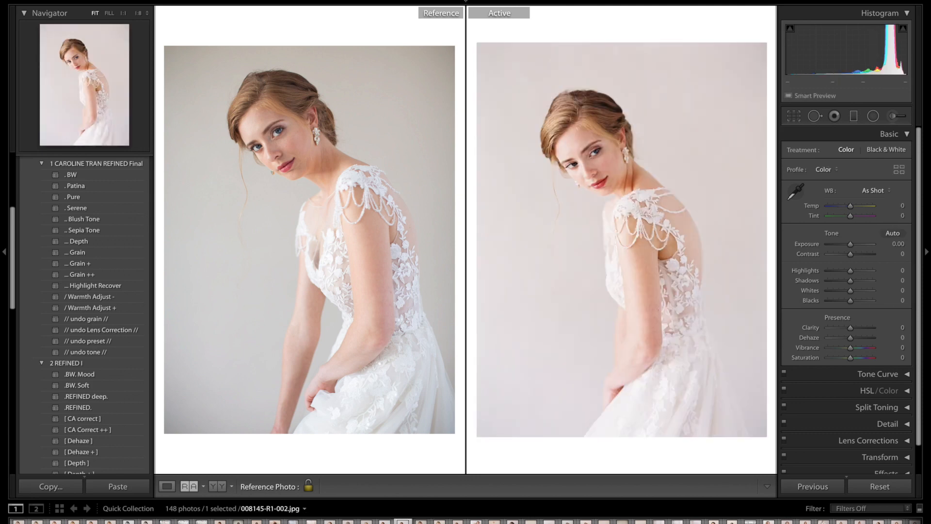
right_click(403, 521)
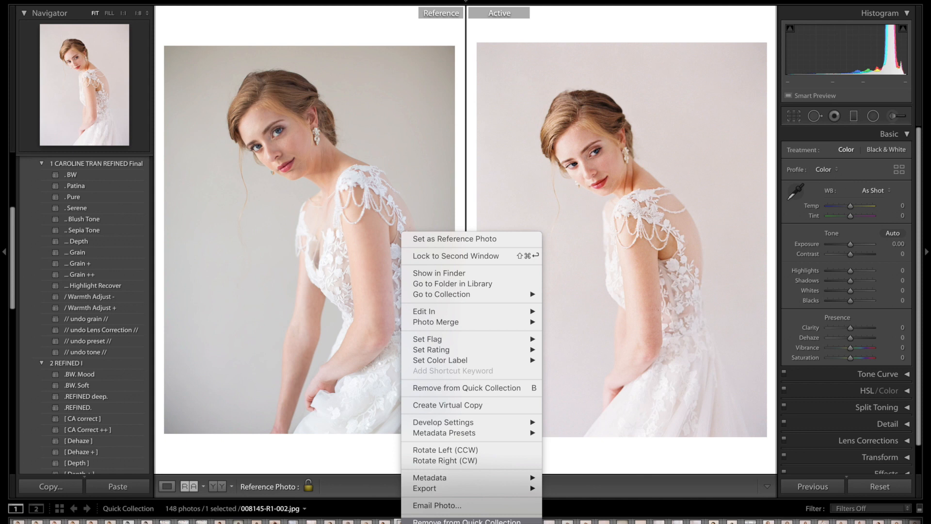
left_click(457, 238)
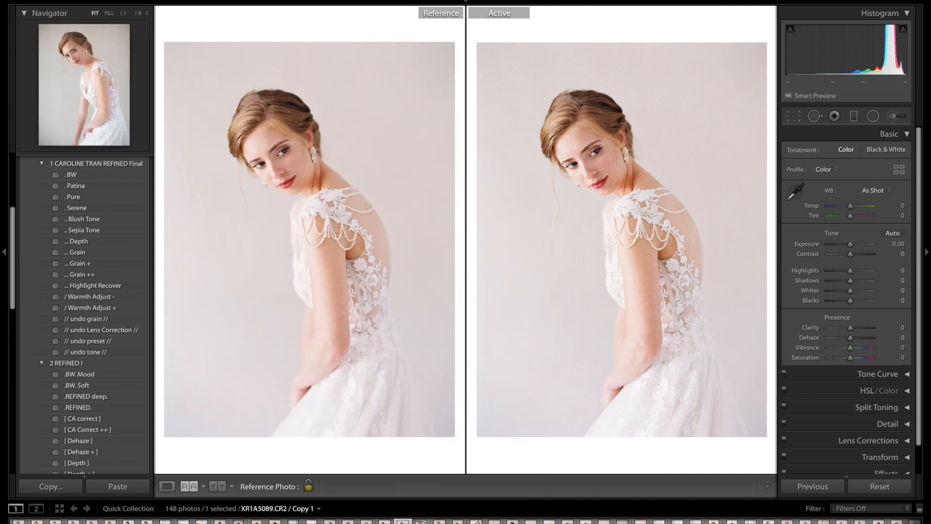
Create another virtual copy of the unedited Copy 1 of XR1A5089.CR2.
left_click(420, 521)
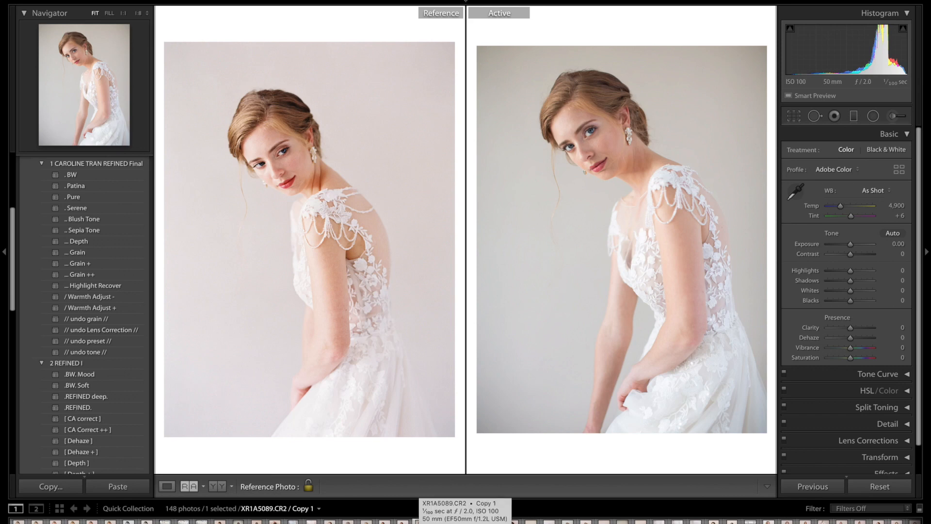
right_click(420, 521)
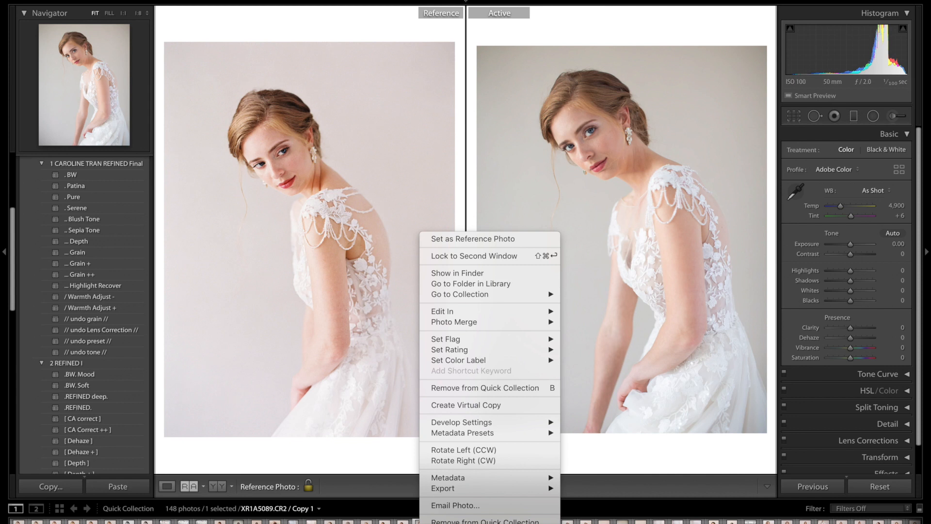
key("Escape")
key("ctrl+apostrophe")
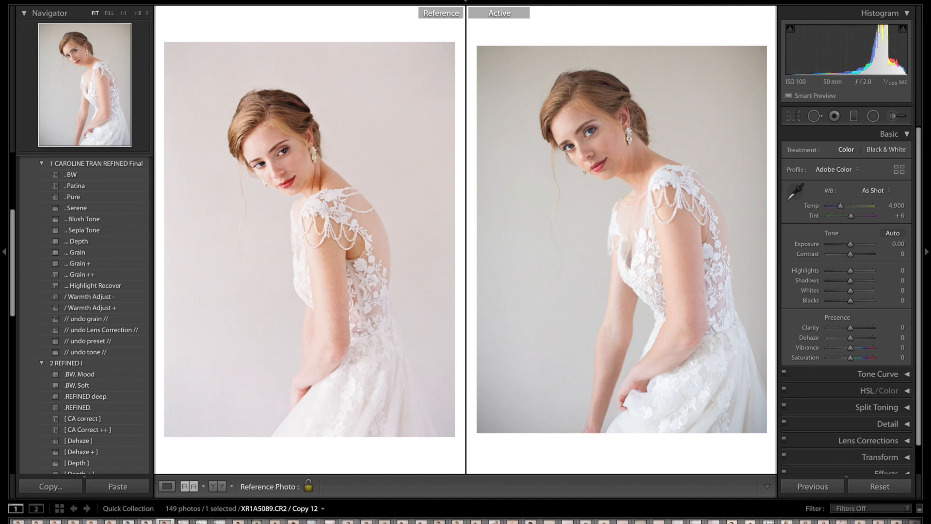
Examine the edited color copies one after another against the JPEG reference portrait.
key("ctrl+shift+v")
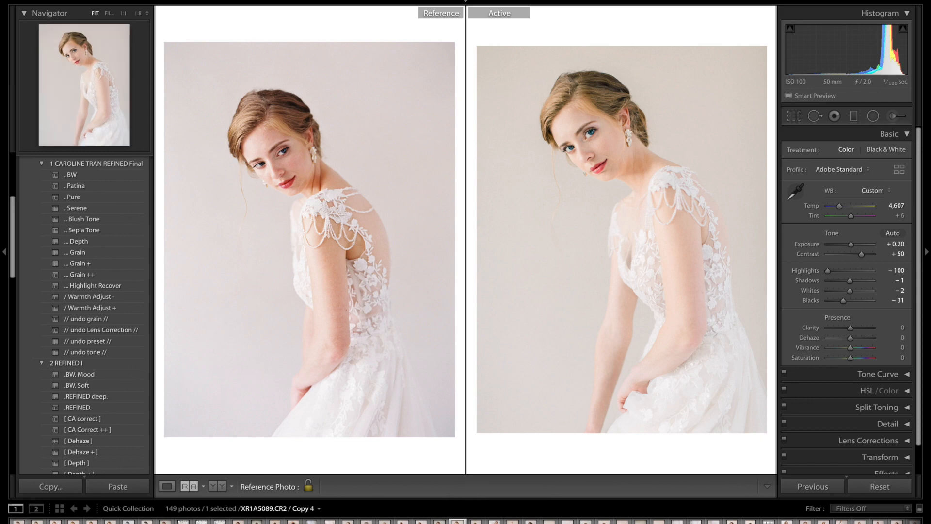
left_click(20, 521)
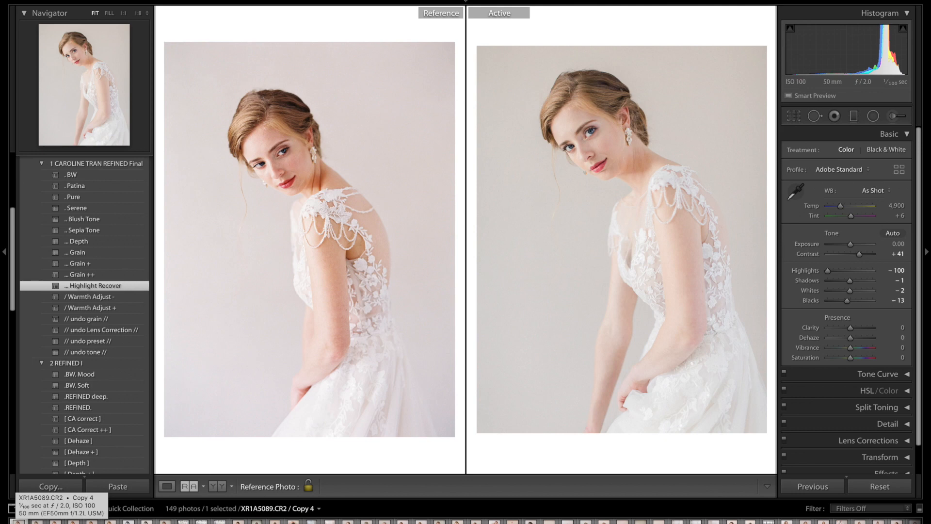
left_click(37, 521)
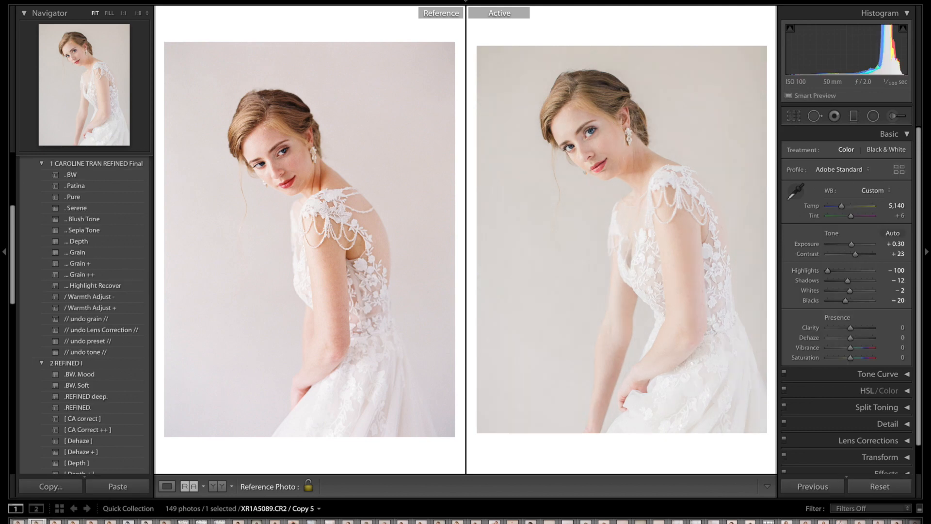
key("Right")
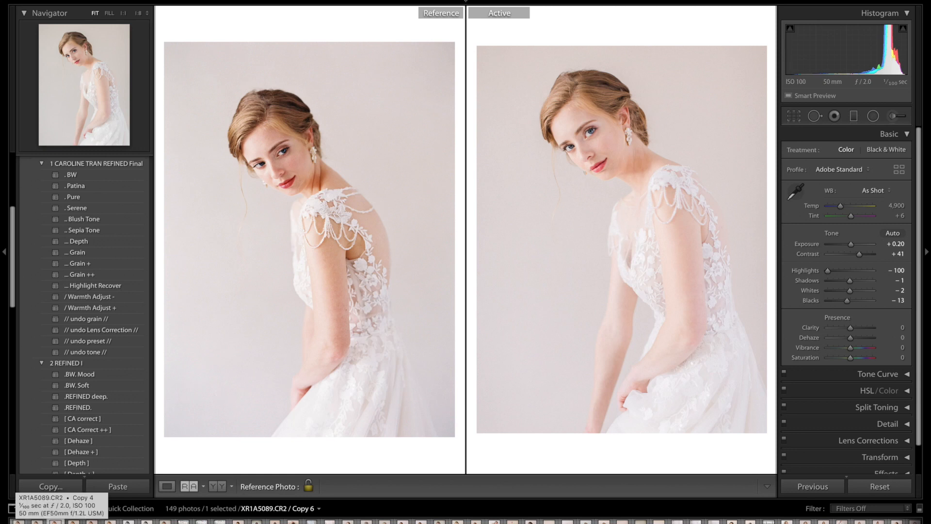
key("Right")
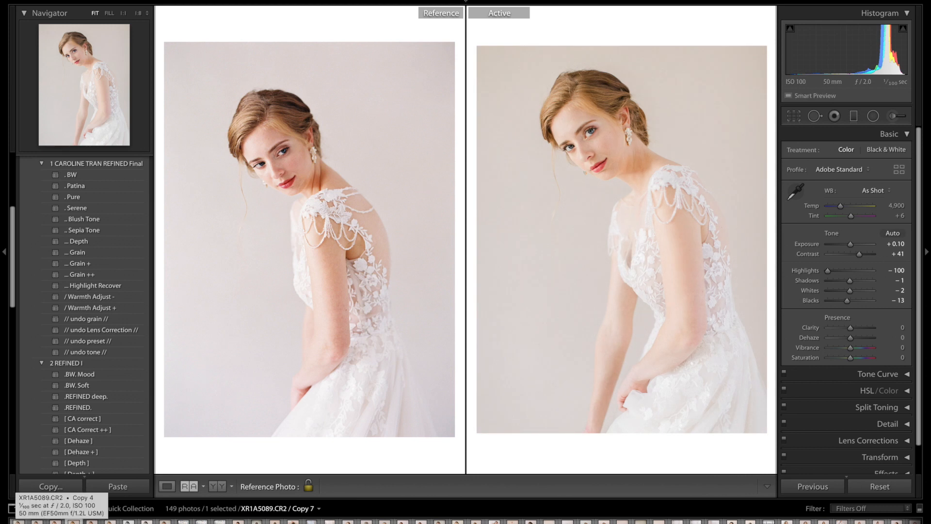
key("Right")
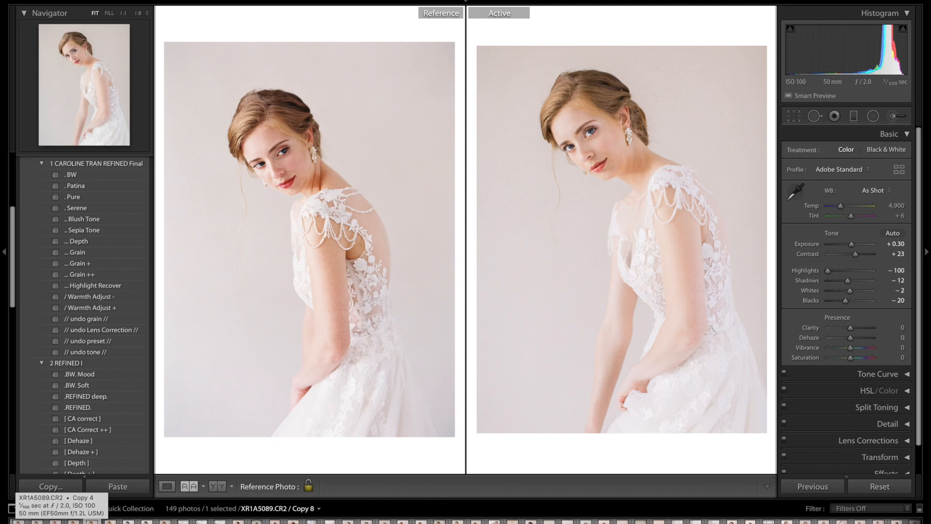
key("Right")
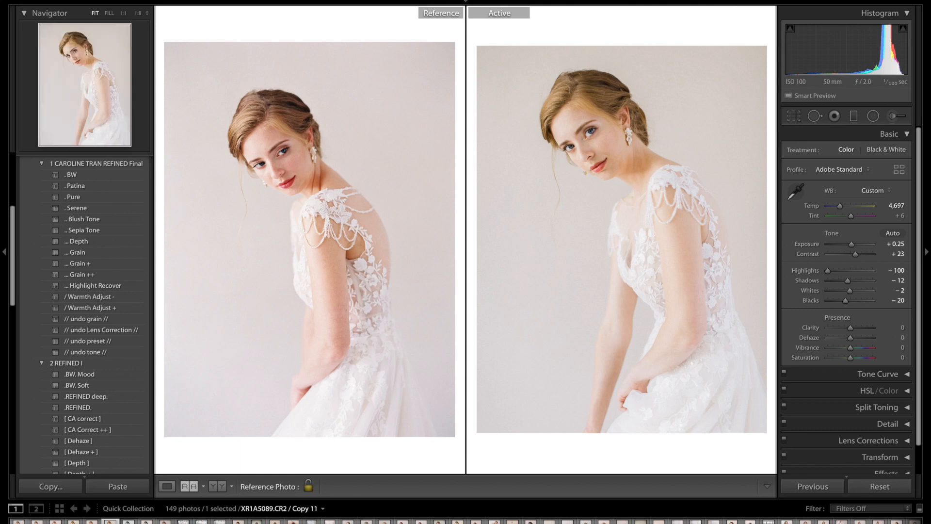
Switch to the newest unedited copy, Copy 12, and apply the Pure, Grain, Highlight Recover and Blush Tone presets.
left_click(165, 521)
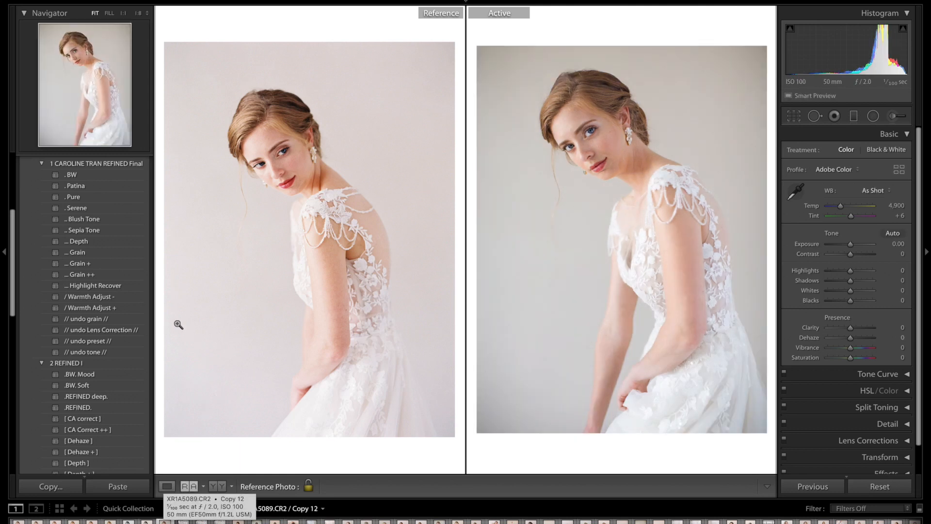
left_click(91, 197)
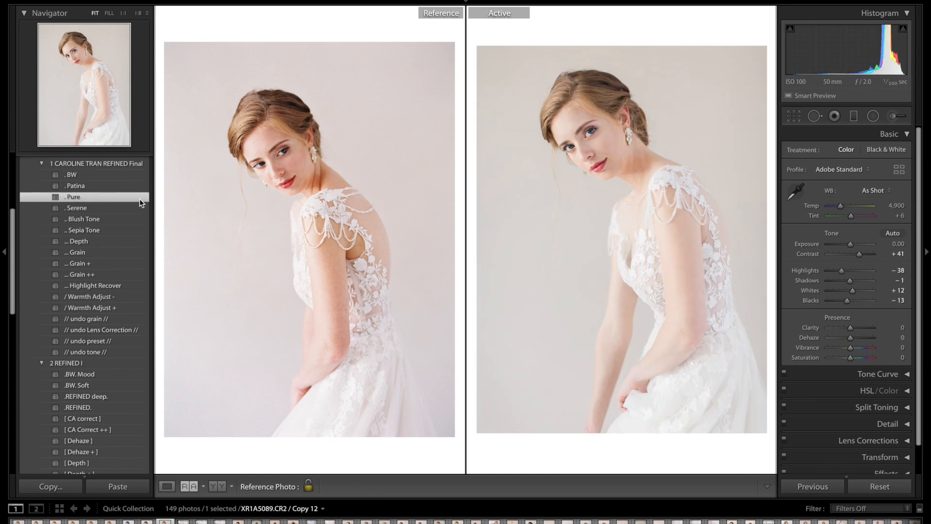
left_click(111, 252)
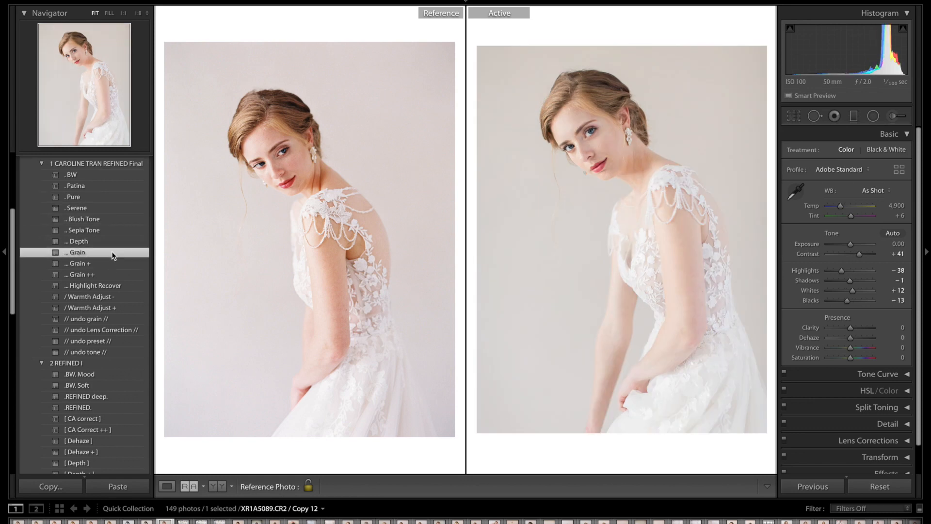
left_click(114, 288)
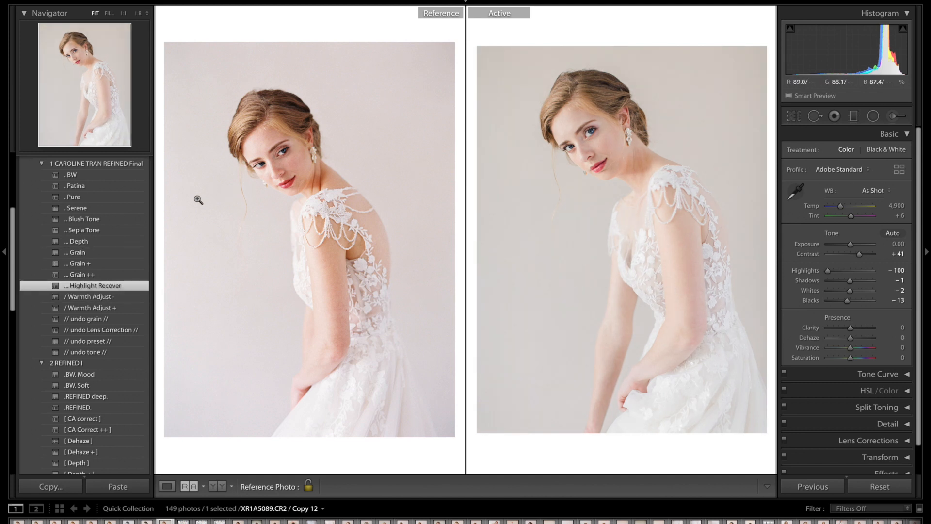
left_click(139, 219)
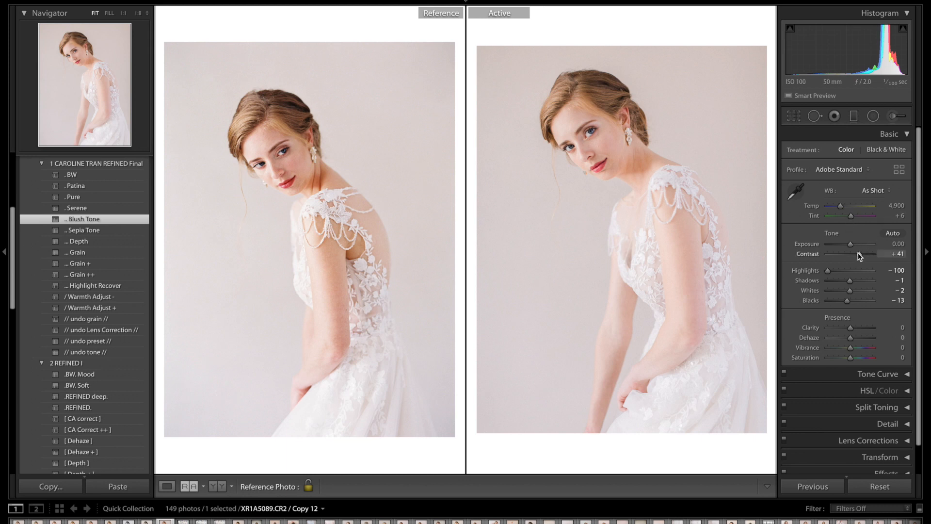
Raise Copy 12's contrast to +48 and lower its shadows to -26.
left_click_drag(859, 255, 861, 256)
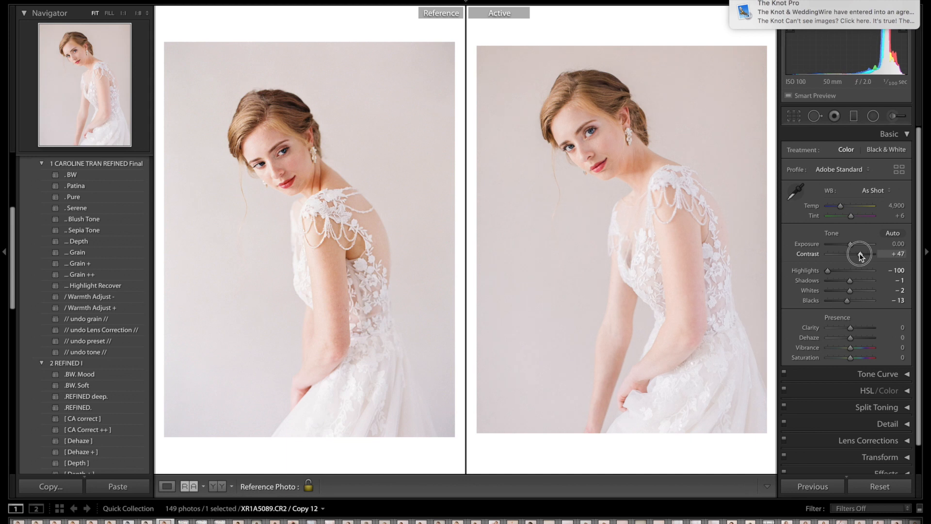
left_click_drag(861, 256, 861, 257)
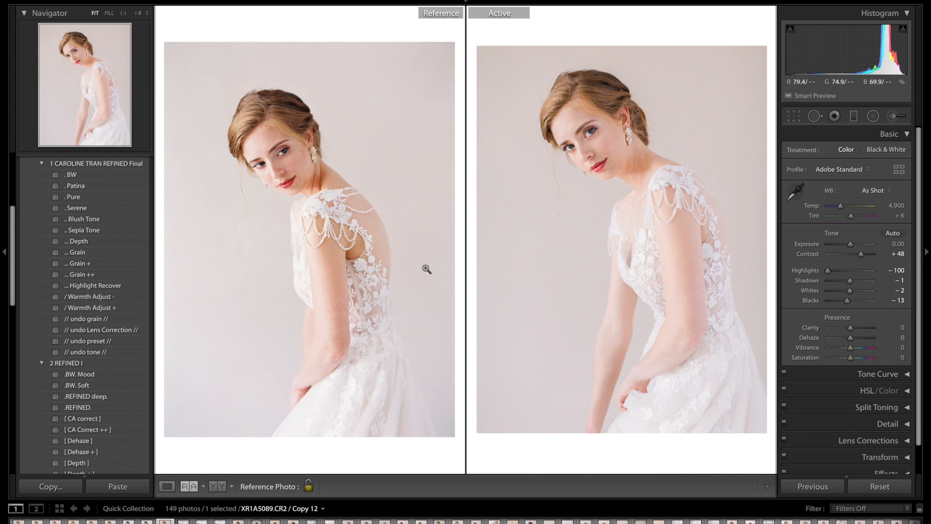
left_click(849, 281)
left_click_drag(849, 281, 845, 282)
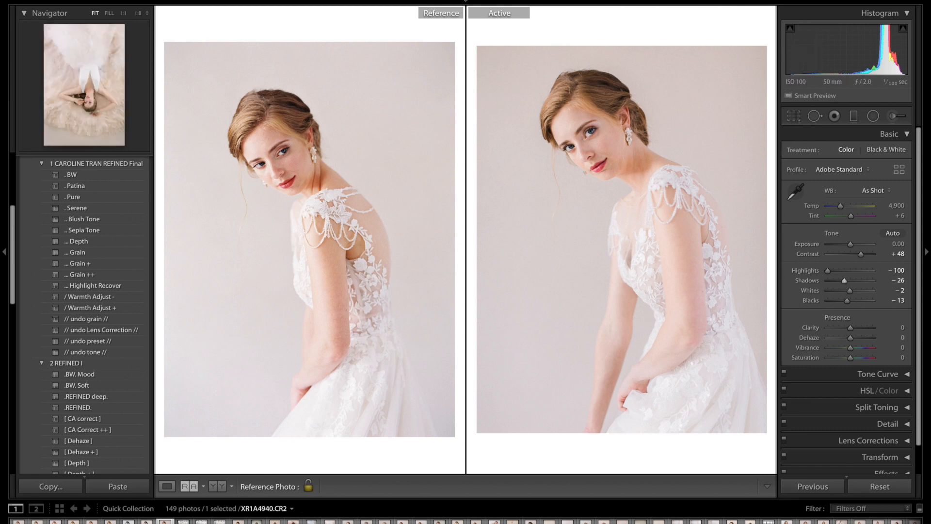
Set the unedited Copy 1 of the bridal portrait as the reference photo again.
left_click(256, 522)
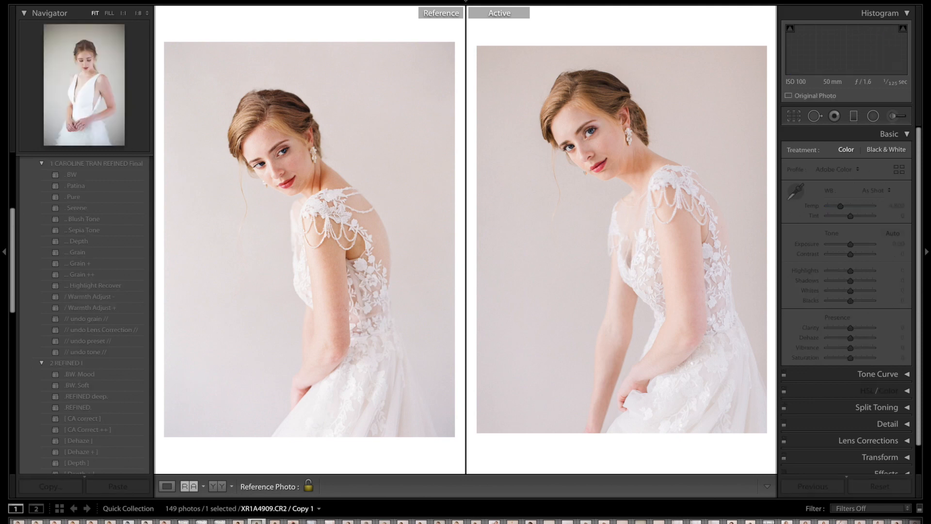
left_click(418, 522)
left_click(439, 521)
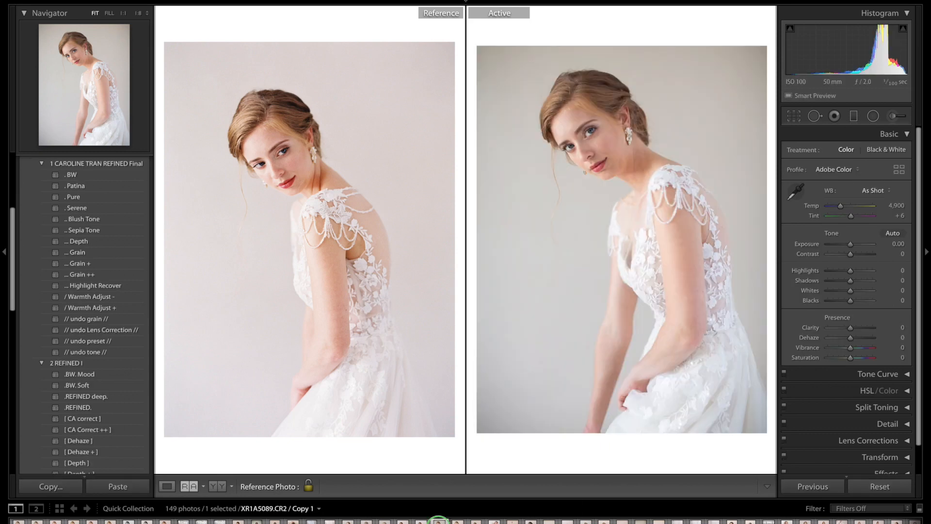
right_click(439, 521)
left_click(495, 240)
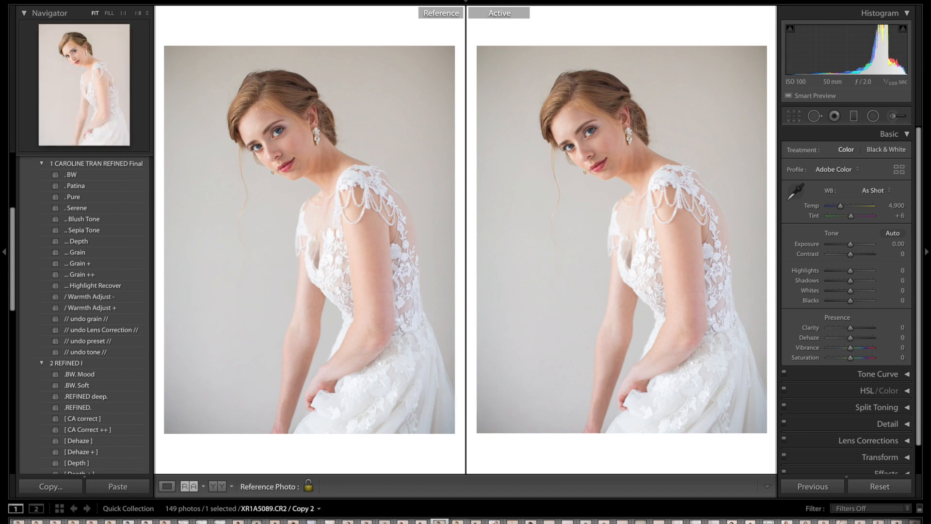
Compare each edited color and black-and-white copy in turn with the unedited reference portrait, ending on Copy 12.
left_click(457, 522)
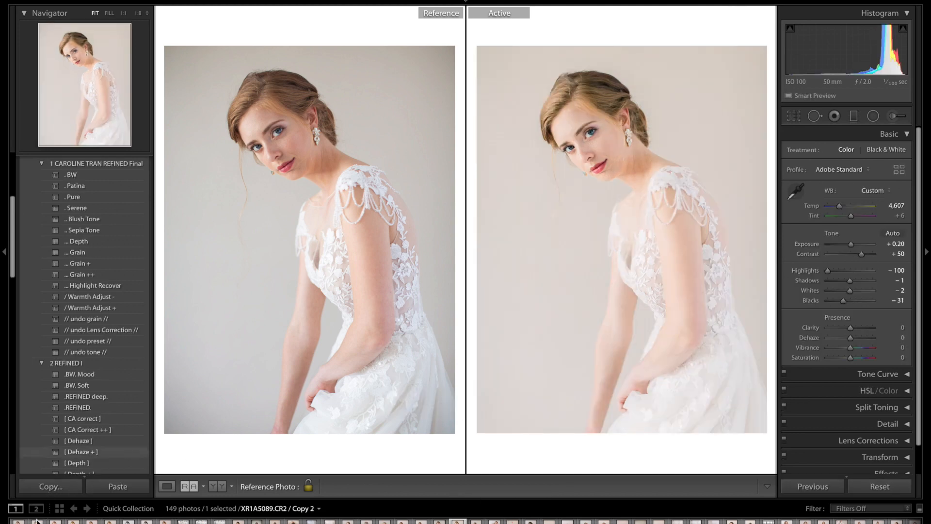
left_click(18, 521)
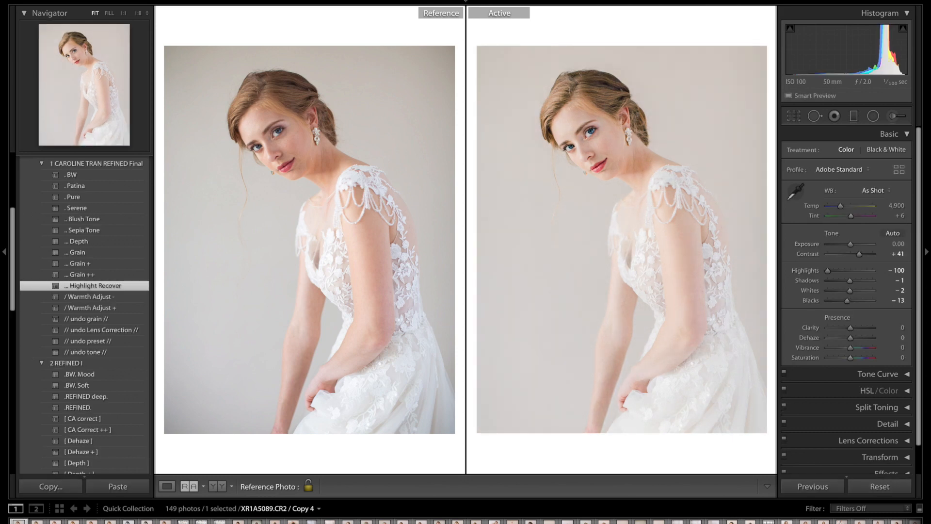
left_click(37, 521)
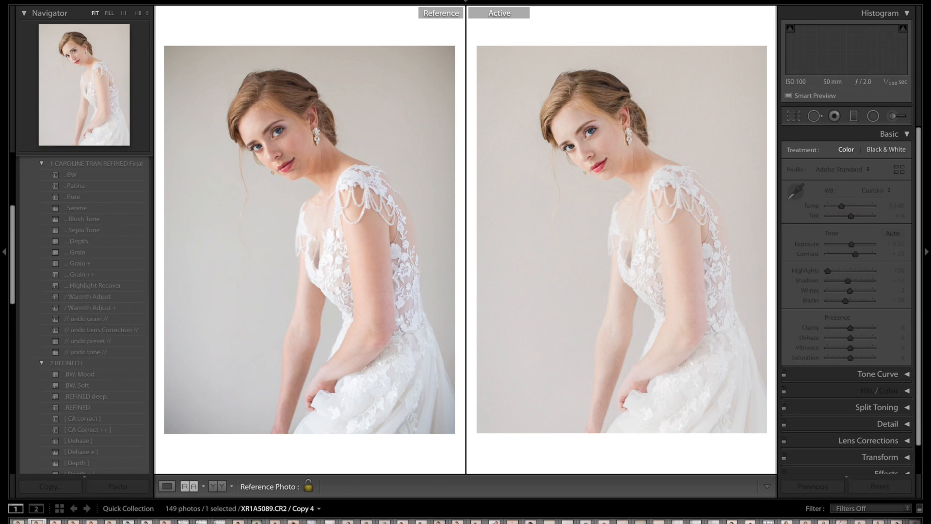
left_click(56, 521)
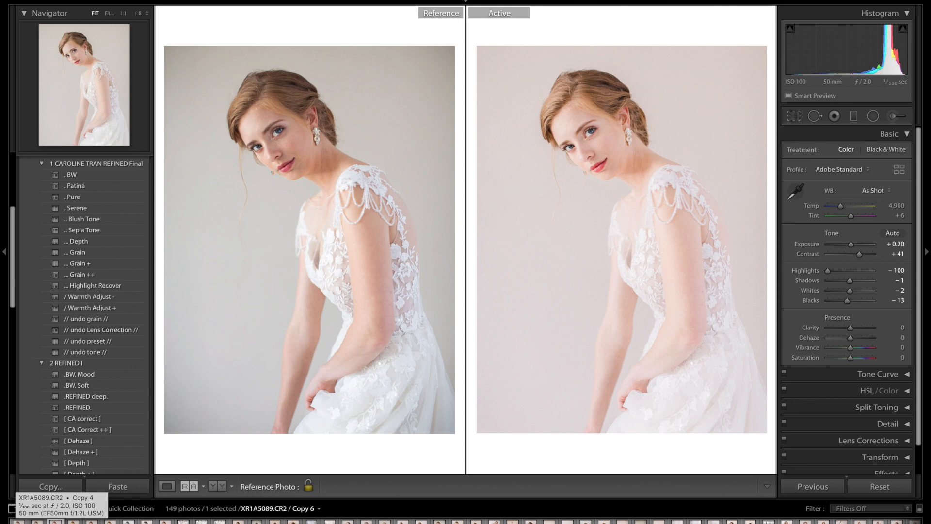
left_click(74, 522)
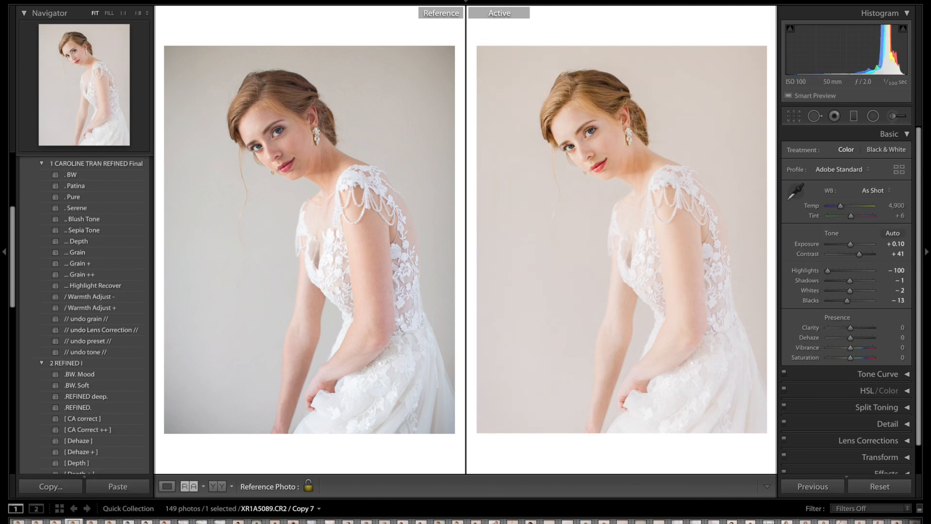
left_click(92, 522)
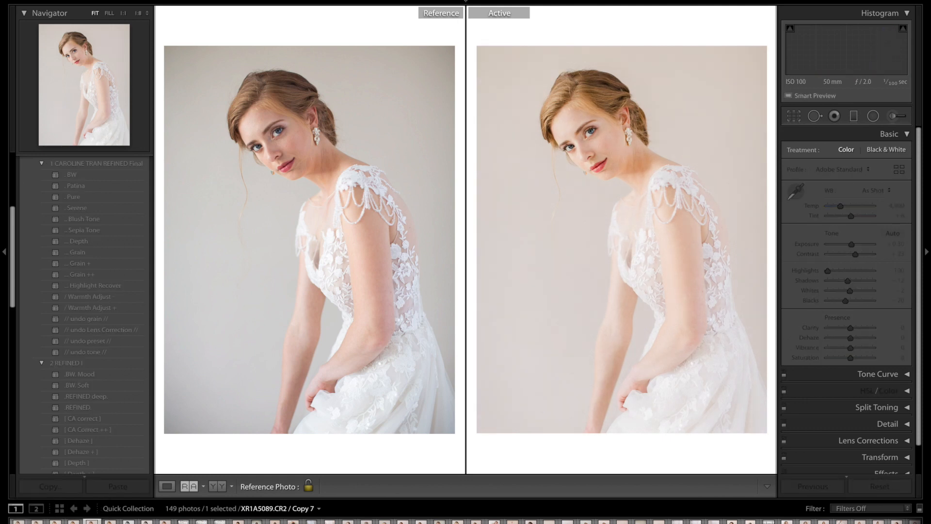
left_click(110, 521)
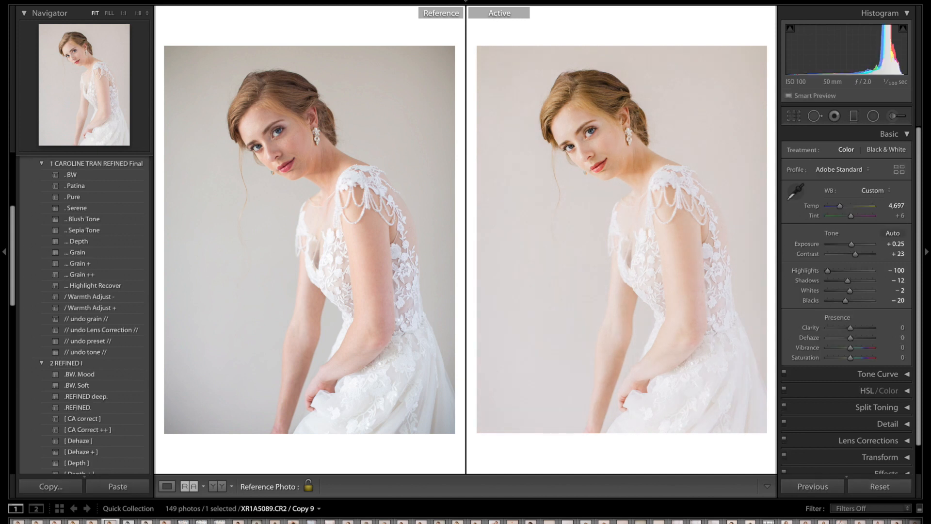
left_click(129, 521)
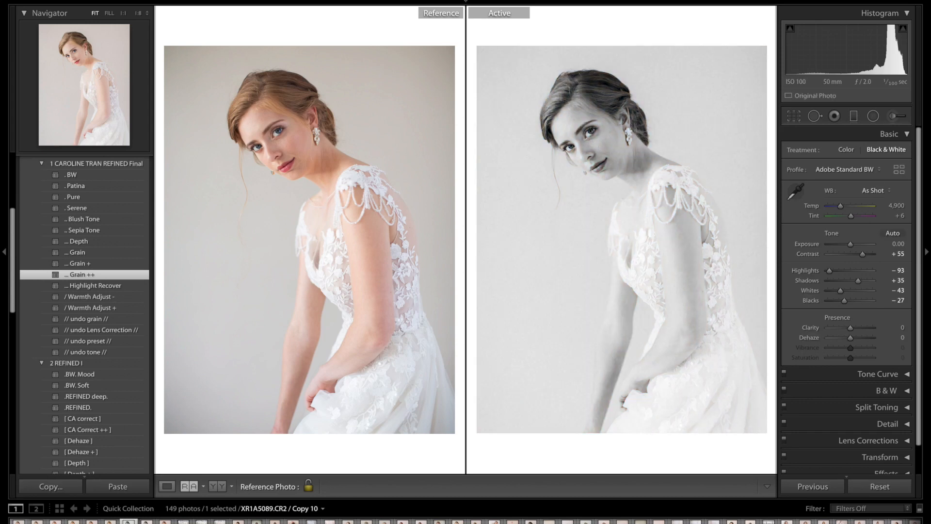
left_click(147, 521)
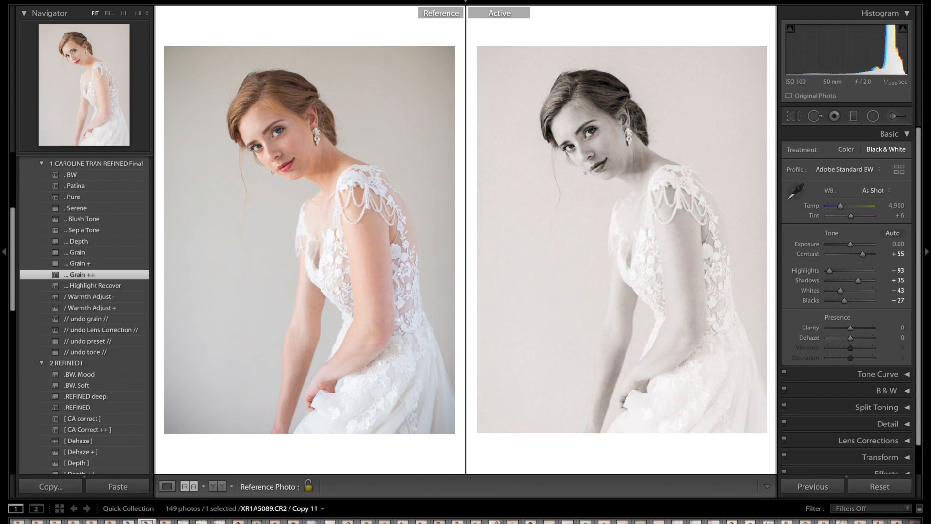
left_click(165, 521)
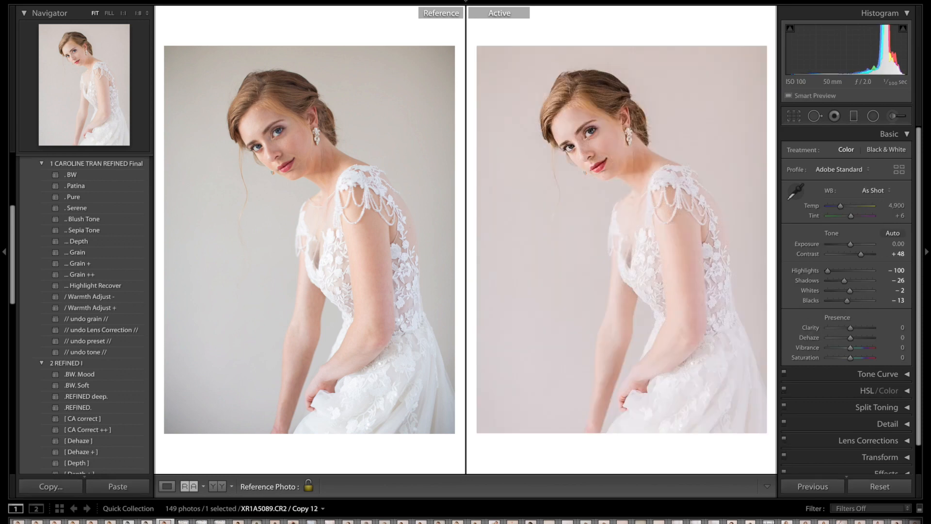